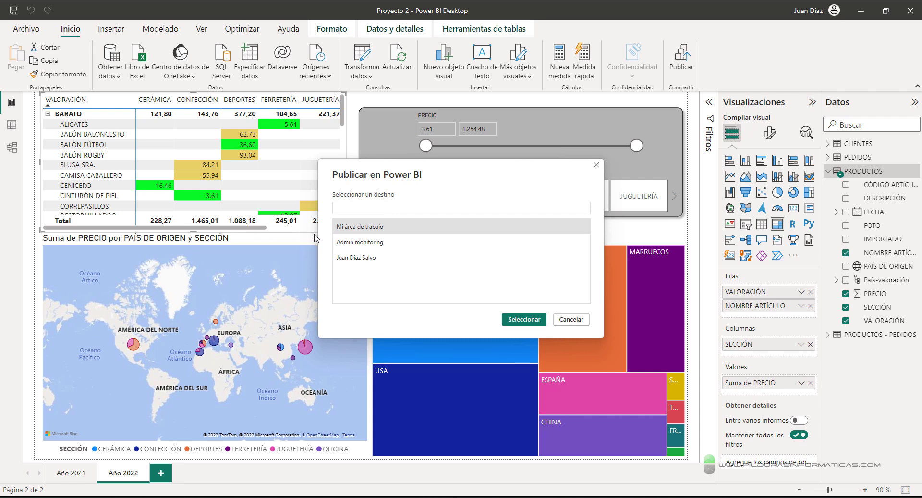
pyautogui.click(571, 319)
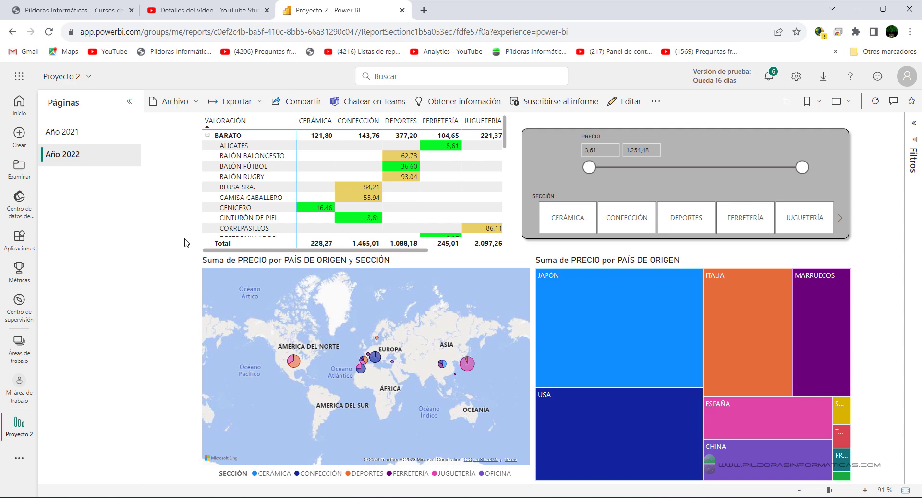
pyautogui.click(171, 33)
pyautogui.click(171, 32)
pyautogui.moveTo(166, 33); pyautogui.dragTo(642, 20)
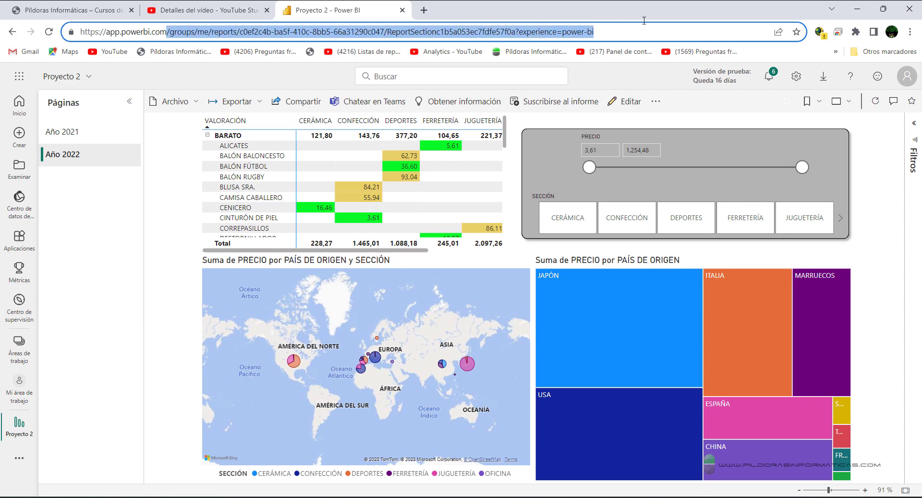
pyautogui.press('BackSpace')
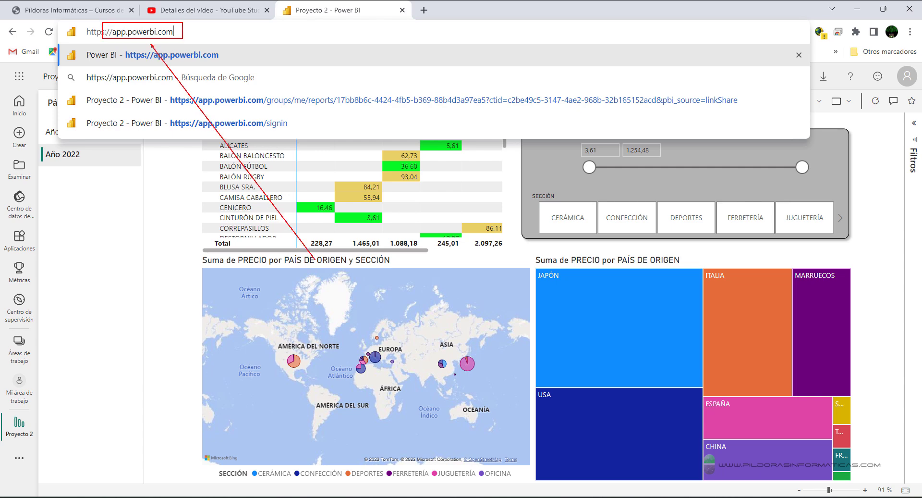
pyautogui.press('Return')
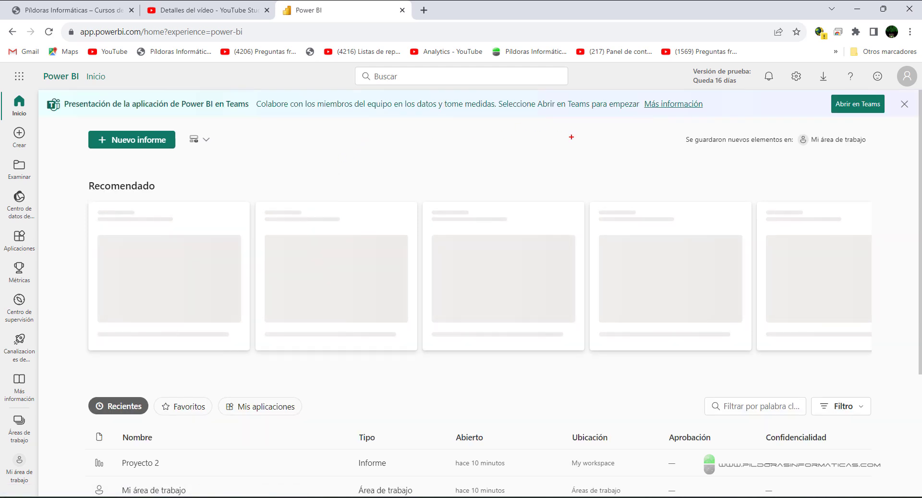
pyautogui.moveTo(890, 61)
pyautogui.mouseDown()
pyautogui.moveTo(921, 90)
pyautogui.moveTo(892, 92)
pyautogui.moveTo(771, 158)
pyautogui.mouseUp()
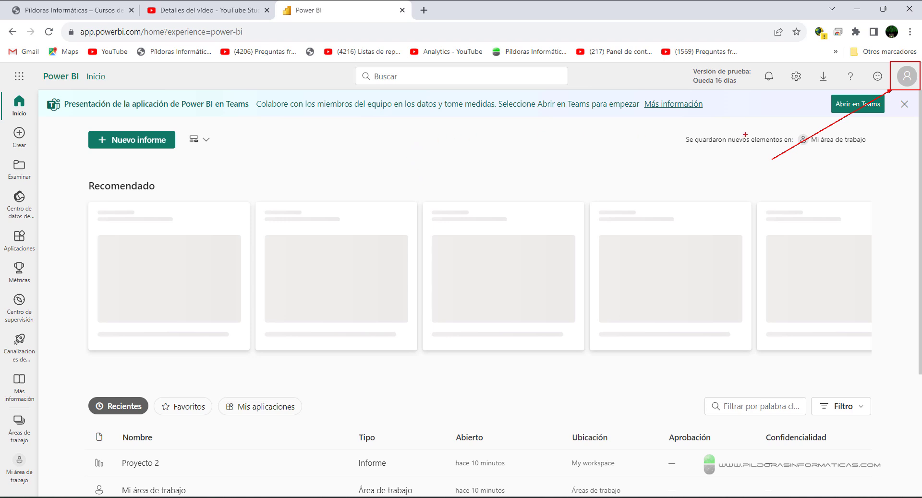
pyautogui.moveTo(890, 93); pyautogui.dragTo(817, 203)
pyautogui.press('Escape')
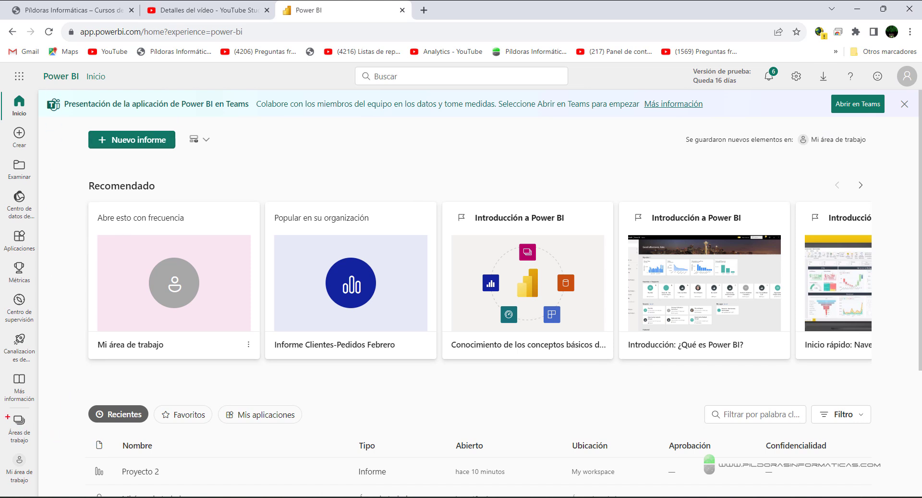
pyautogui.moveTo(1, 405)
pyautogui.mouseDown()
pyautogui.moveTo(46, 451)
pyautogui.moveTo(50, 417)
pyautogui.moveTo(125, 357)
pyautogui.mouseUp()
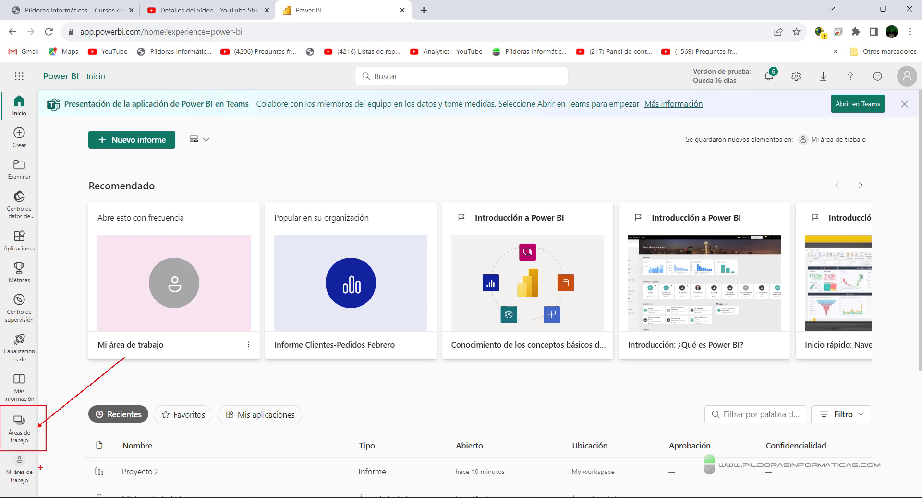
pyautogui.press('Escape')
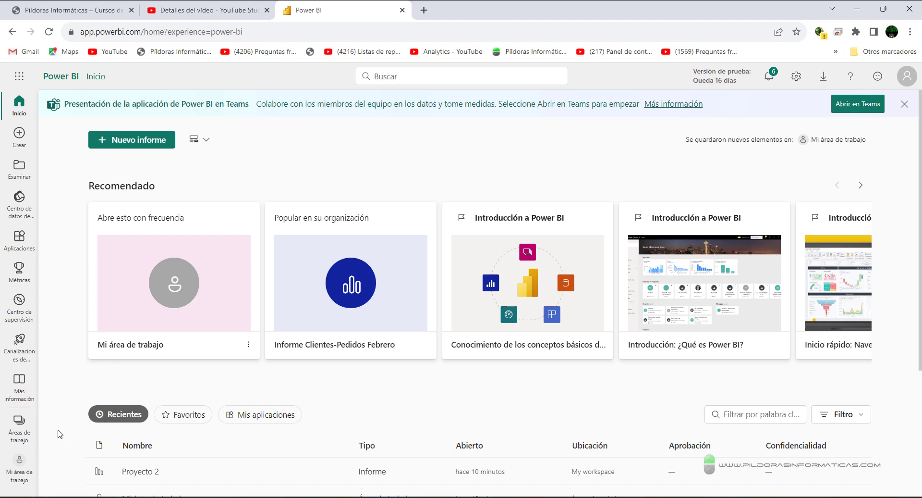
# Step: Open the list of workspaces and examine the available workspaces and the option for creating a new one
pyautogui.click(19, 423)
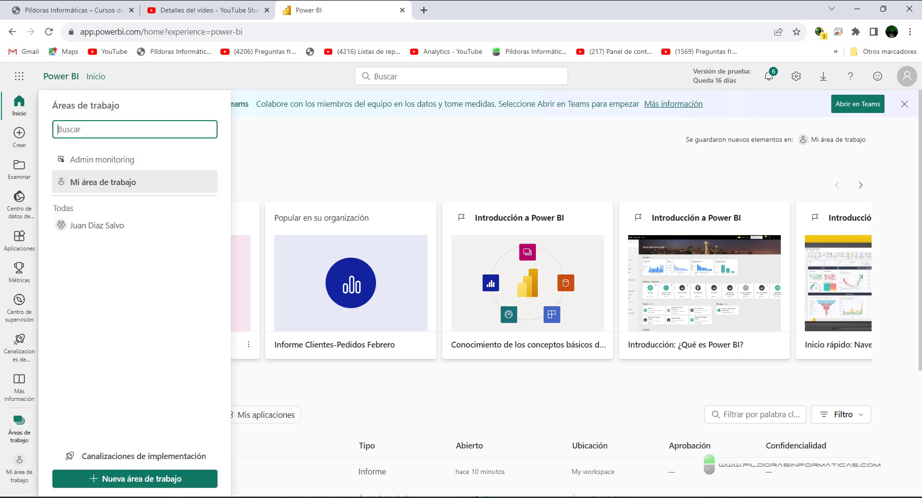
pyautogui.moveTo(40, 146); pyautogui.dragTo(200, 254)
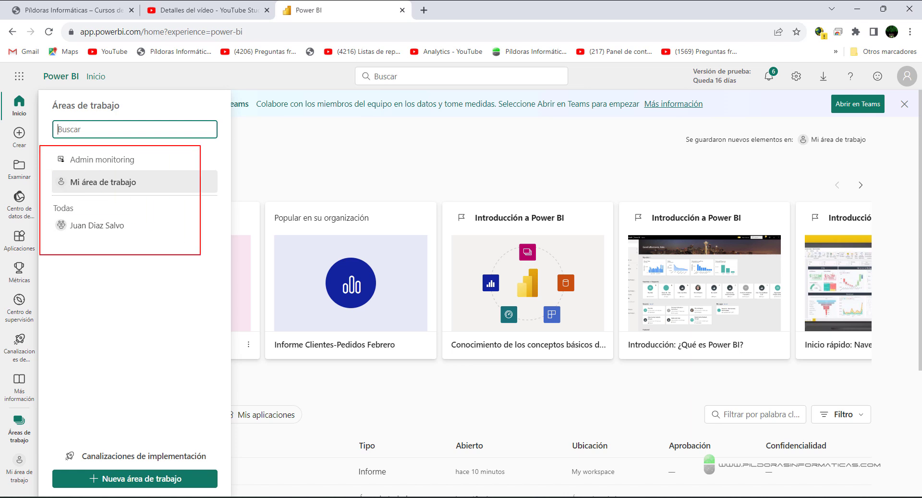
pyautogui.moveTo(71, 187); pyautogui.dragTo(131, 187)
pyautogui.moveTo(11, 135); pyautogui.dragTo(53, 174)
pyautogui.moveTo(185, 162); pyautogui.dragTo(138, 178)
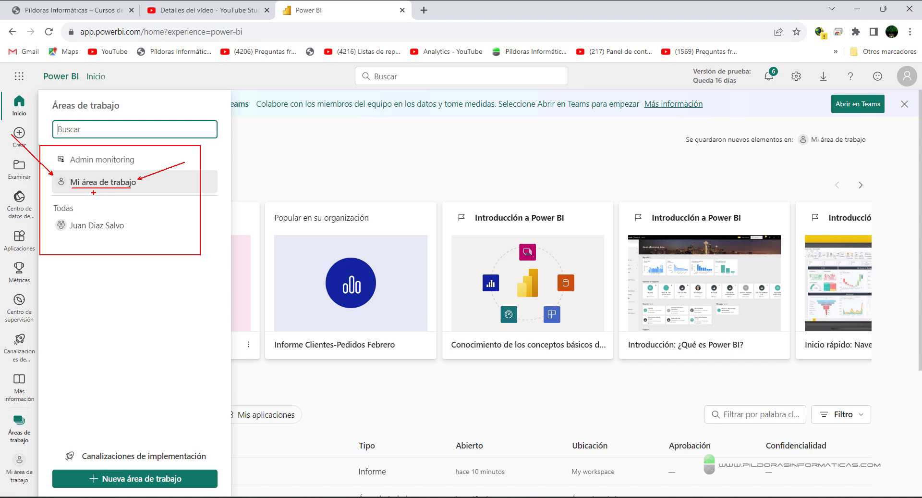
pyautogui.moveTo(60, 233); pyautogui.dragTo(68, 286)
pyautogui.moveTo(68, 235); pyautogui.dragTo(126, 235)
pyautogui.moveTo(133, 226); pyautogui.dragTo(199, 190)
pyautogui.press('Escape')
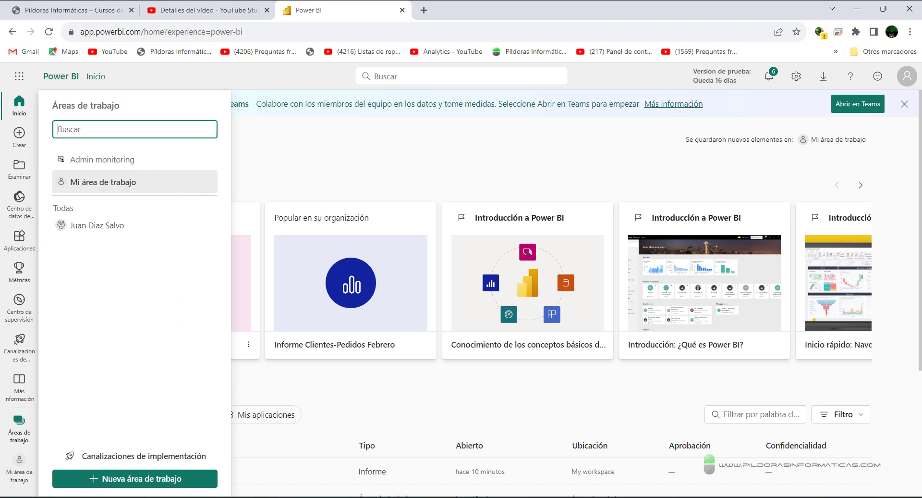
pyautogui.hotkey('ctrl', '2')
pyautogui.moveTo(1, 408); pyautogui.dragTo(43, 445)
pyautogui.moveTo(112, 464); pyautogui.dragTo(212, 315)
pyautogui.press('Escape')
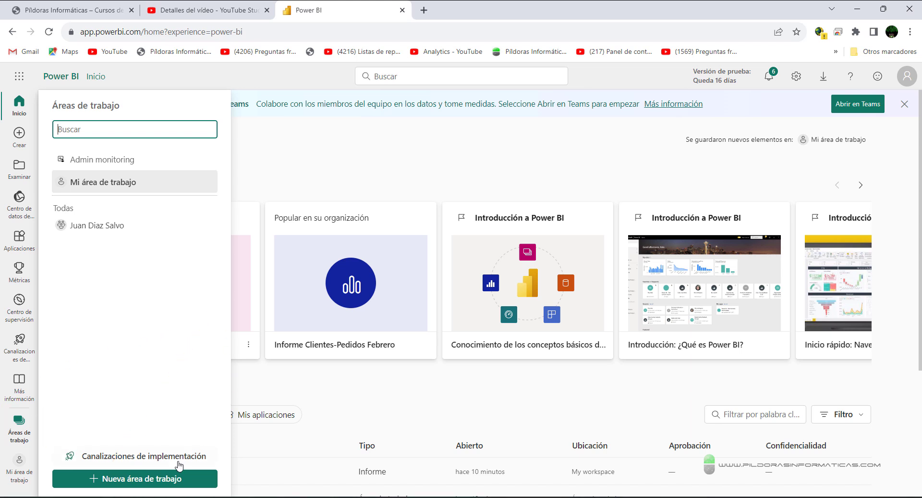
# Step: Start a new workspace and name it "Amigos del trabajo"
pyautogui.click(145, 479)
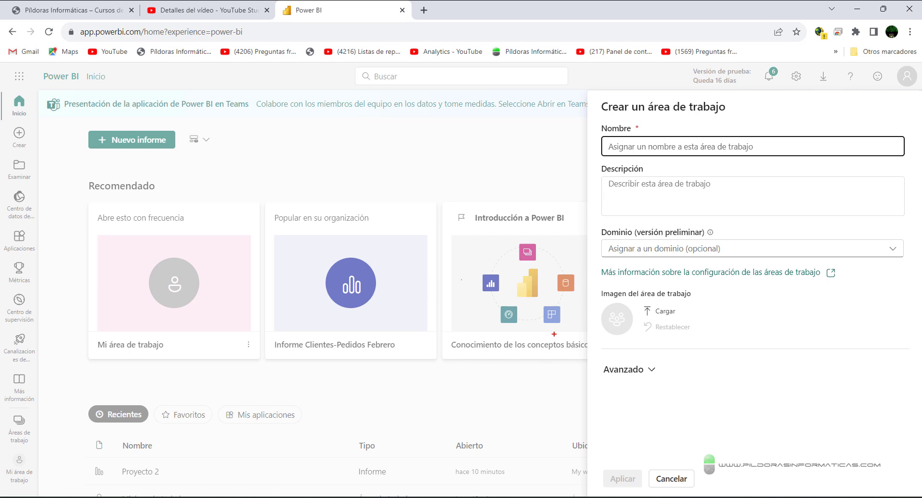
pyautogui.moveTo(594, 89)
pyautogui.mouseDown()
pyautogui.moveTo(831, 288)
pyautogui.moveTo(905, 416)
pyautogui.mouseUp()
pyautogui.press('Escape')
pyautogui.write('Amigos')
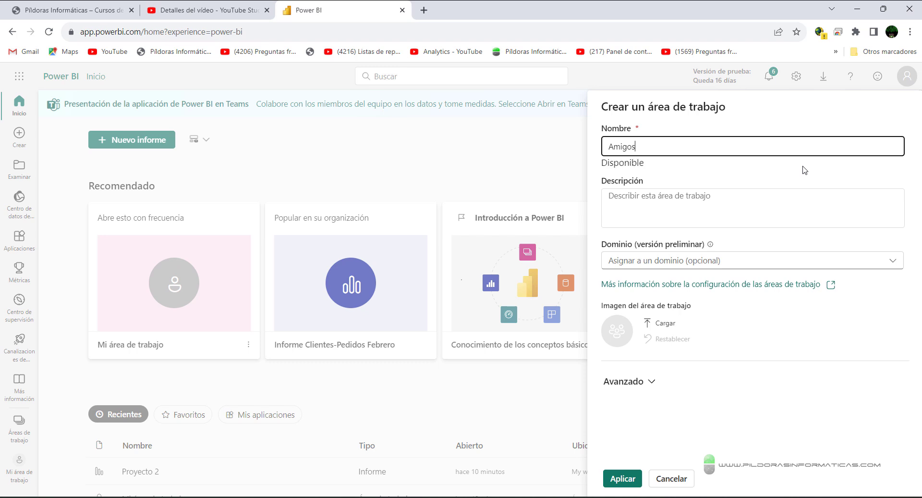
pyautogui.write(' del trabajo')
# Step: Give the new workspace the description "Informes compartidos con gente de confianza del trabajo"
pyautogui.click(665, 203)
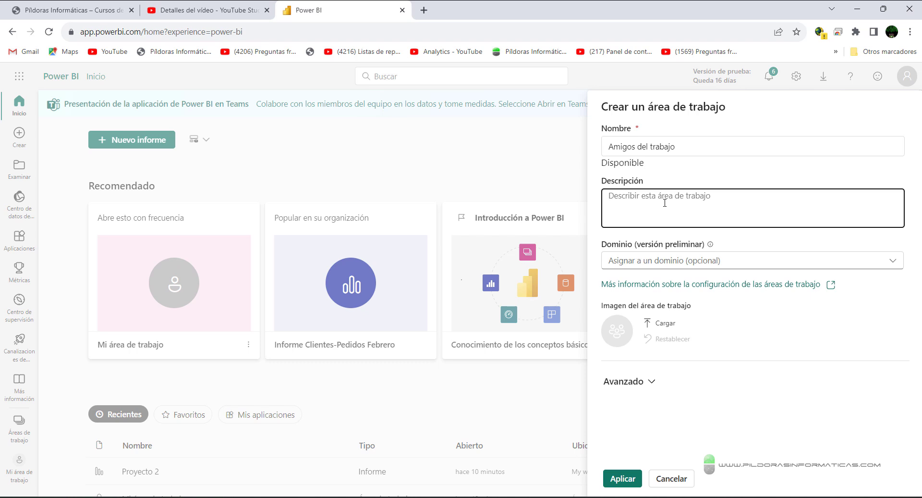
pyautogui.write('In')
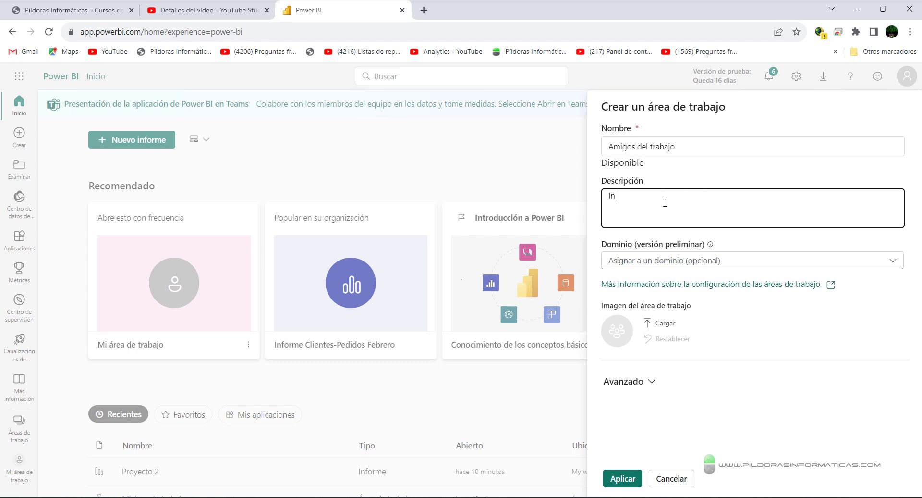
pyautogui.write('formes compartidos con gente de')
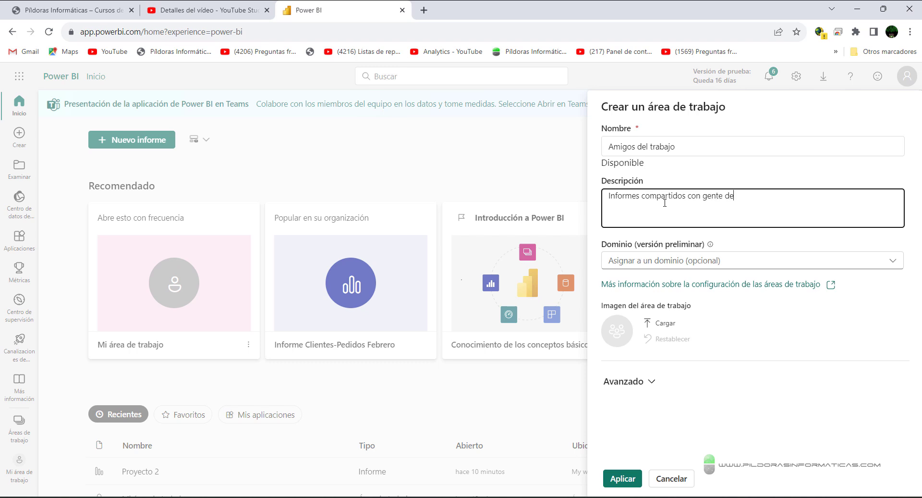
pyautogui.write(' confianza del trabajo')
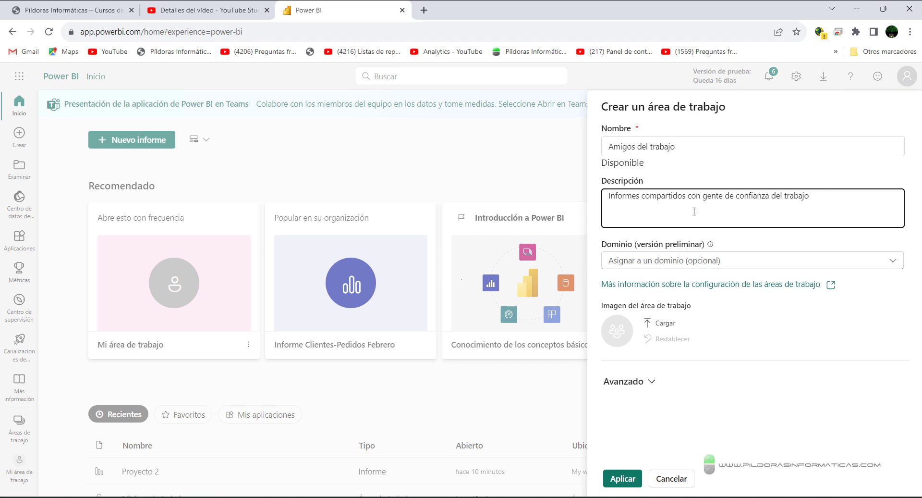
pyautogui.moveTo(591, 235)
pyautogui.mouseDown()
pyautogui.moveTo(703, 274)
pyautogui.moveTo(921, 282)
pyautogui.mouseUp()
pyautogui.moveTo(701, 236); pyautogui.dragTo(725, 213)
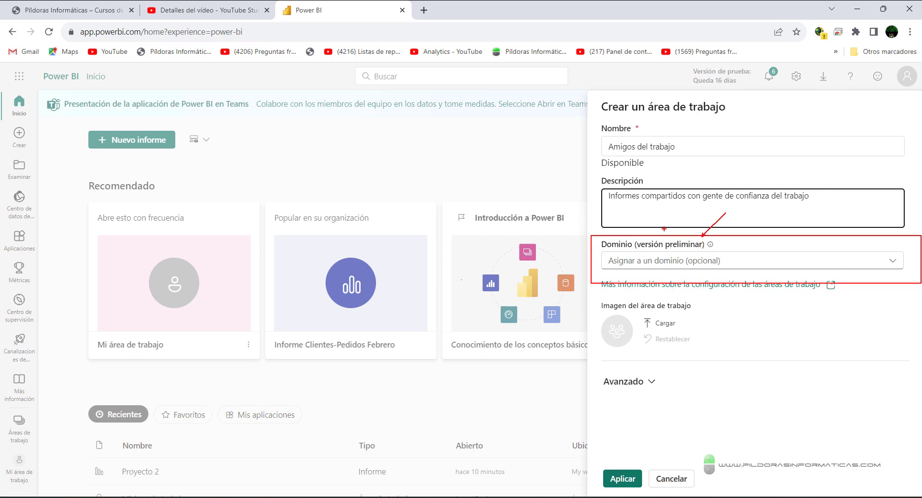
pyautogui.moveTo(636, 234); pyautogui.dragTo(607, 204)
pyautogui.press('Escape')
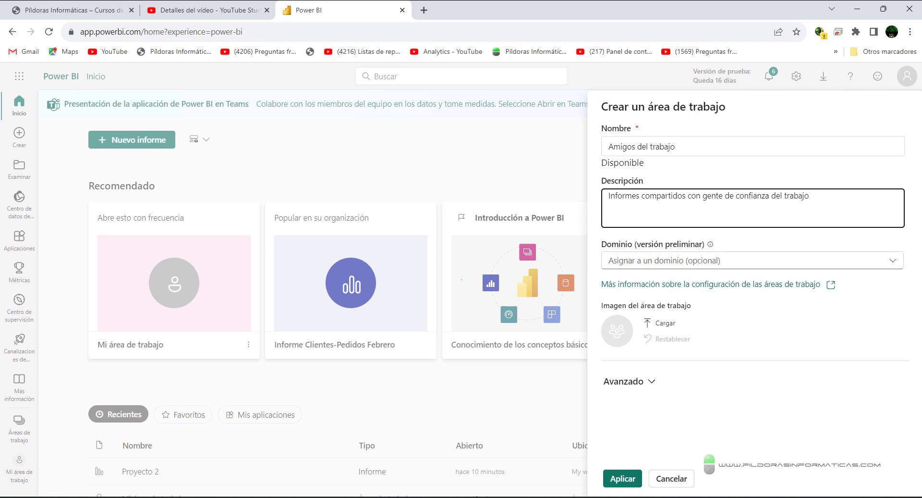
pyautogui.moveTo(599, 311); pyautogui.dragTo(700, 355)
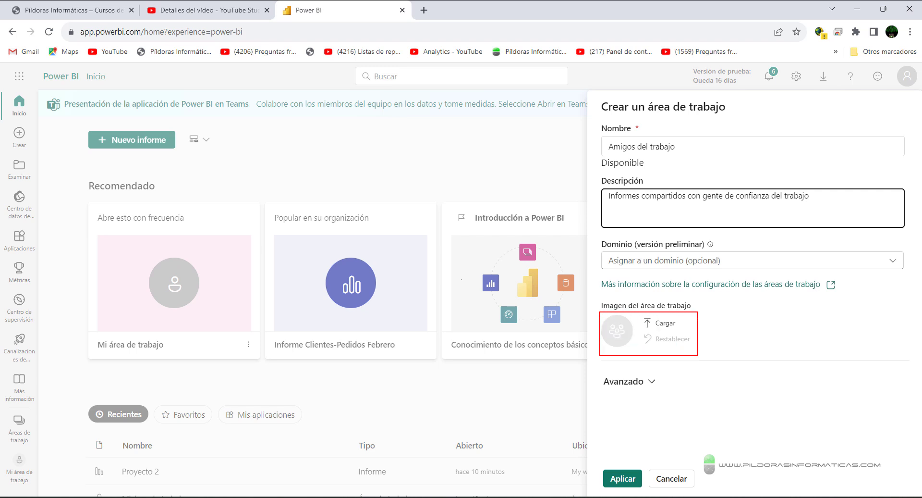
pyautogui.moveTo(637, 345); pyautogui.dragTo(714, 389)
pyautogui.press('Escape')
pyautogui.click(721, 379)
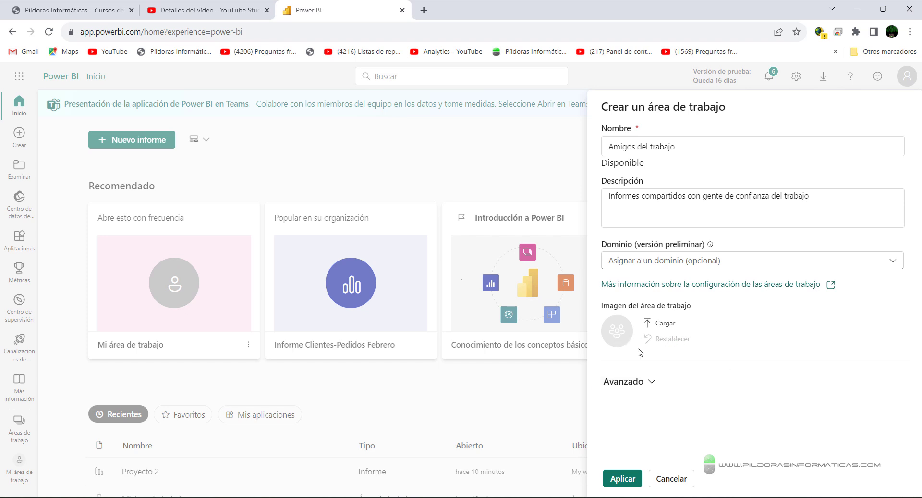
# Step: Apply the settings to create the Amigos del trabajo workspace and check its entry in the list of workspaces
pyautogui.click(628, 479)
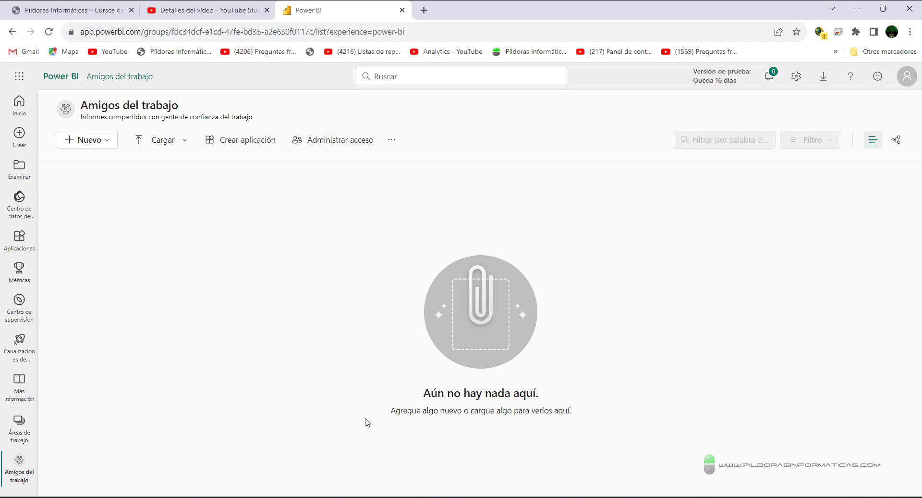
pyautogui.click(19, 425)
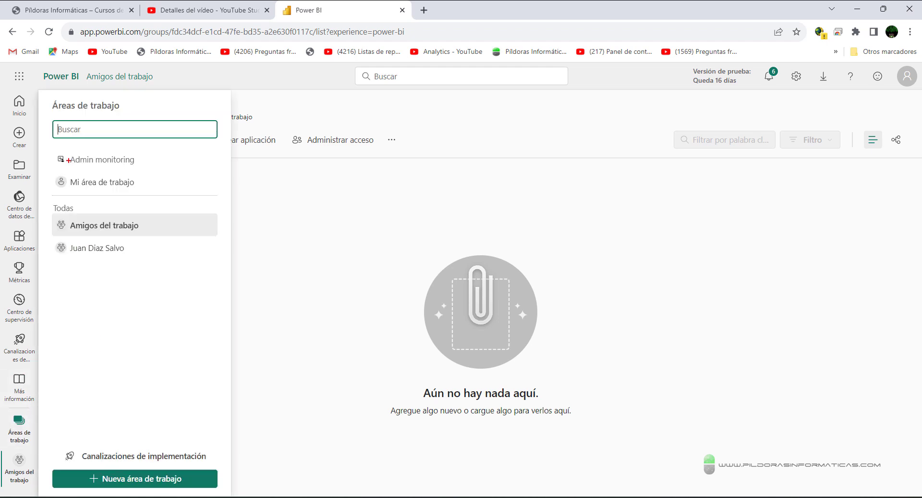
pyautogui.moveTo(47, 213); pyautogui.dragTo(201, 237)
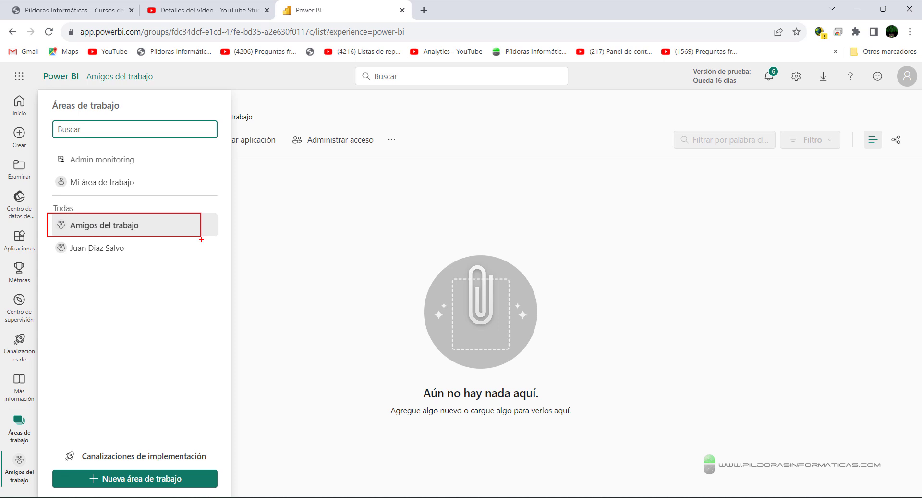
pyautogui.press('Escape')
pyautogui.click(323, 280)
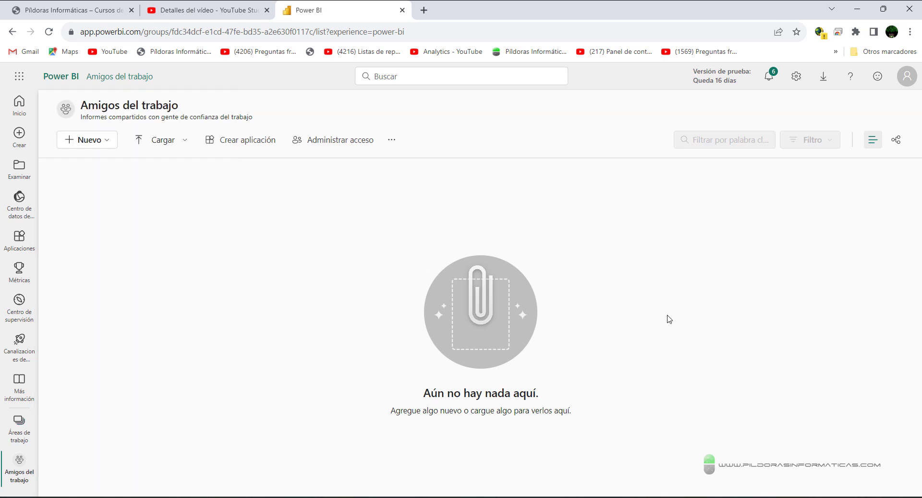
# Step: Switch to Power BI Desktop and publish the Proyecto 2 report, with its changes saved, to the Amigos del trabajo workspace
pyautogui.click(699, 457)
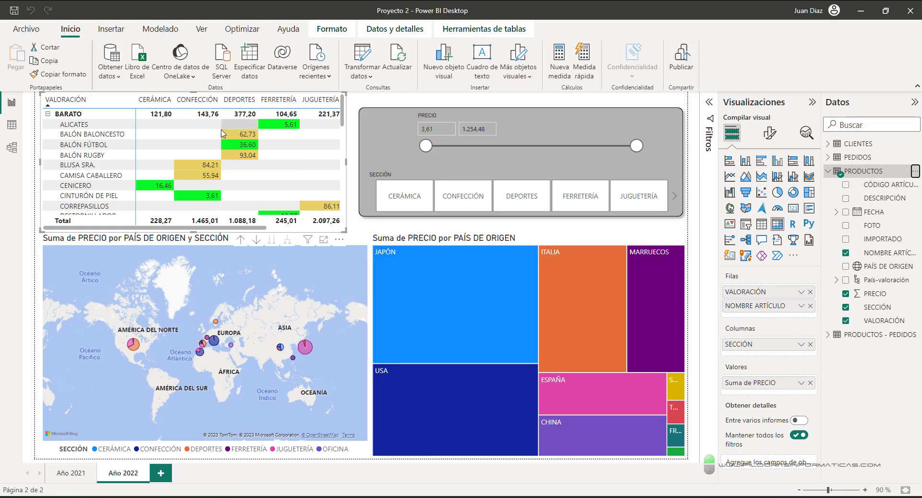
pyautogui.click(681, 58)
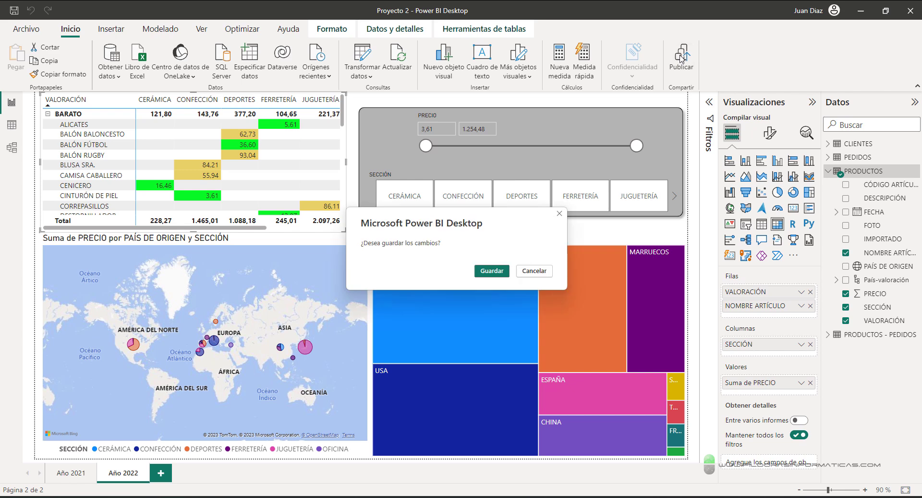
pyautogui.click(501, 271)
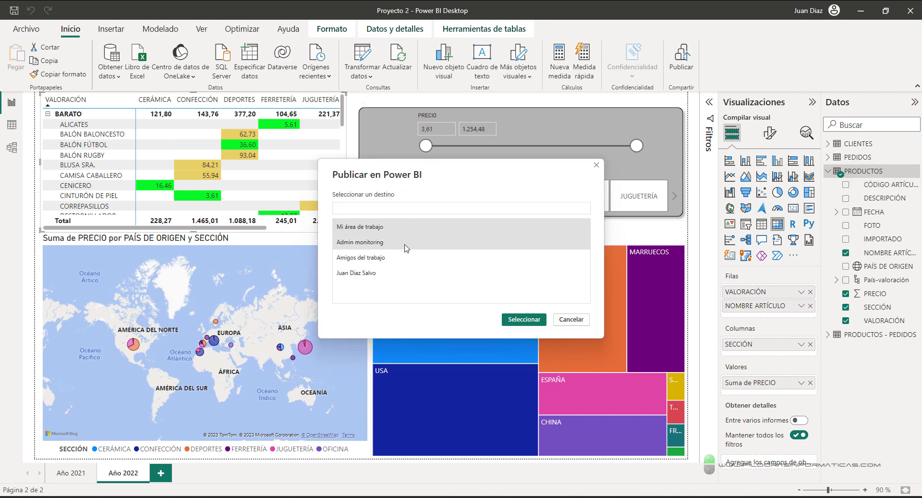
pyautogui.moveTo(331, 248); pyautogui.dragTo(424, 266)
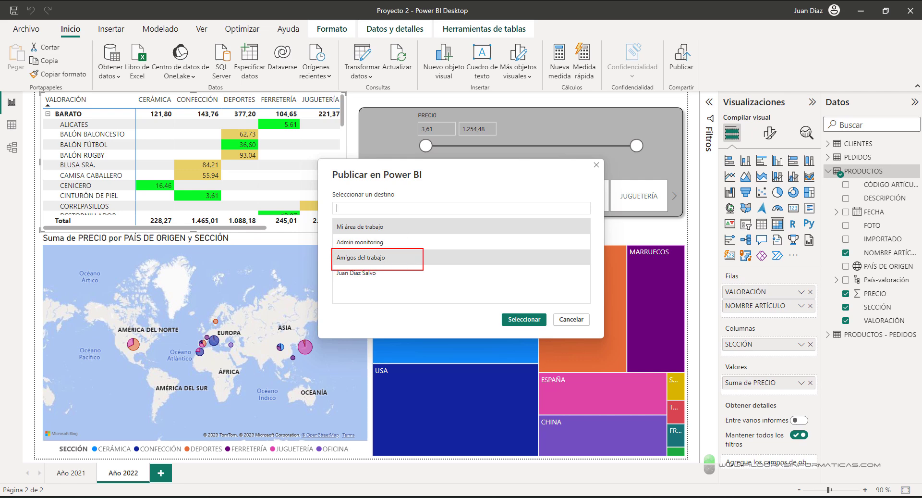
pyautogui.press('Escape')
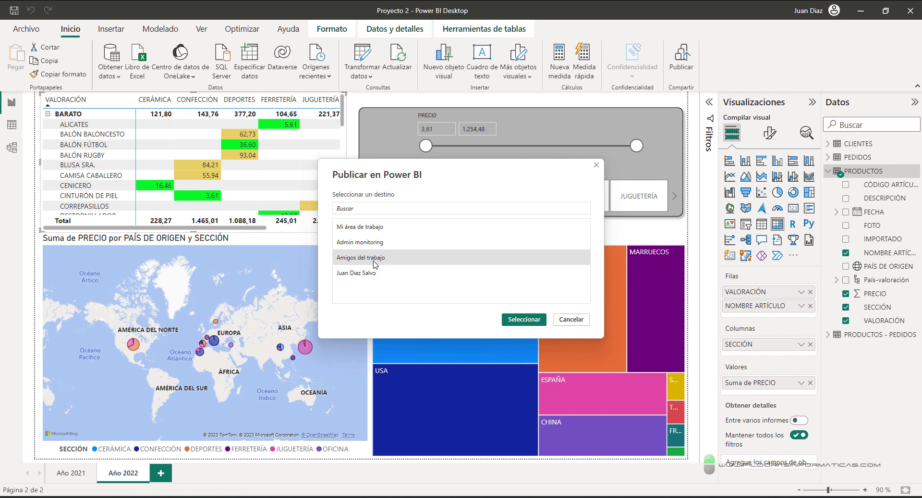
pyautogui.click(524, 318)
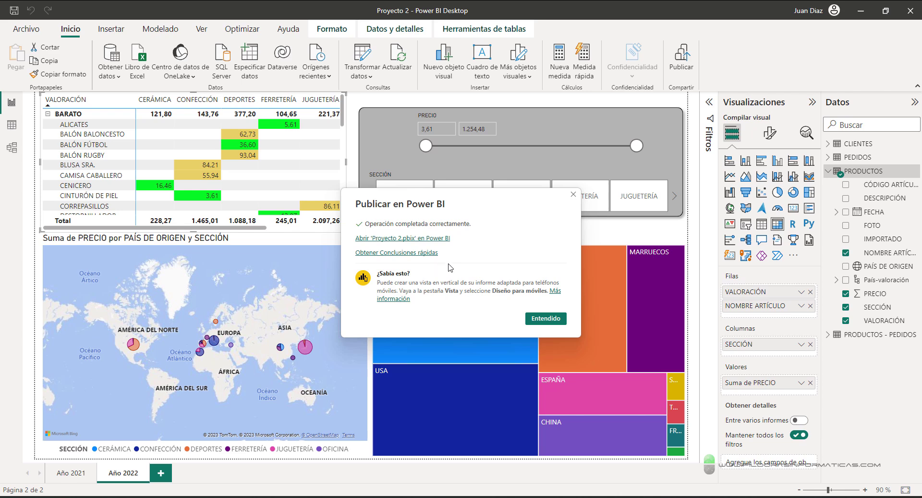
pyautogui.click(546, 318)
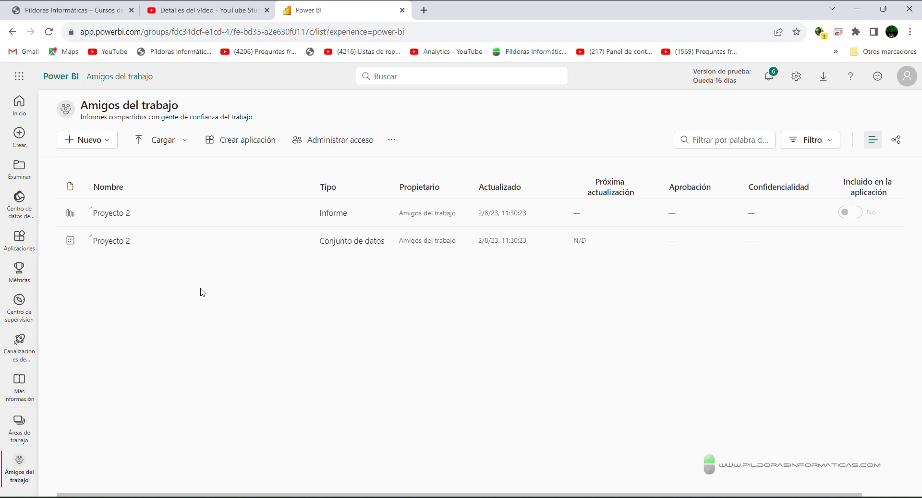
pyautogui.moveTo(57, 196); pyautogui.dragTo(912, 260)
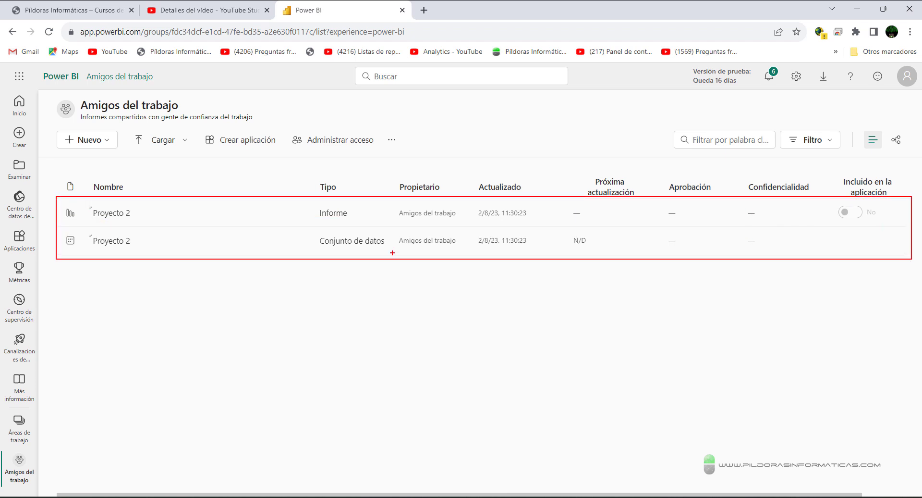
# Step: Examine the types of the Proyecto 2 entries in the workspace, and compare them with the report page in Power BI Desktop
pyautogui.moveTo(336, 254); pyautogui.dragTo(385, 324)
pyautogui.moveTo(319, 223); pyautogui.dragTo(371, 223)
pyautogui.moveTo(312, 204); pyautogui.dragTo(374, 221)
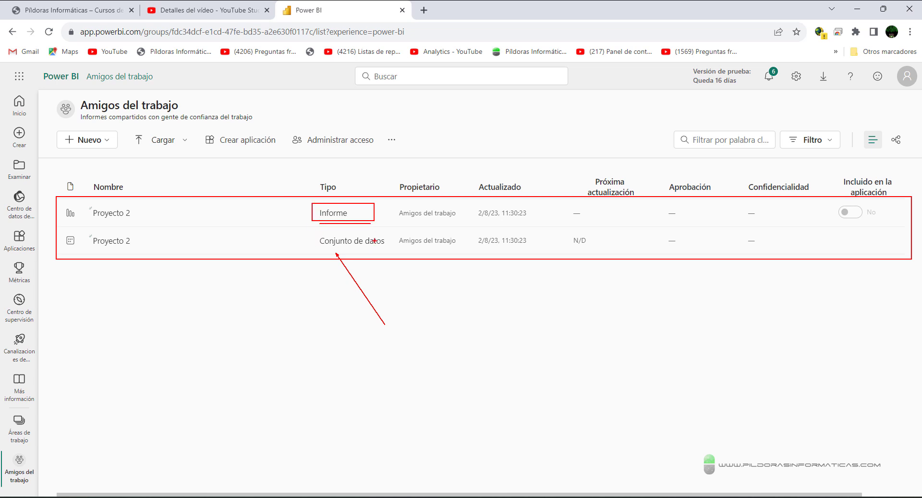
pyautogui.press('Escape')
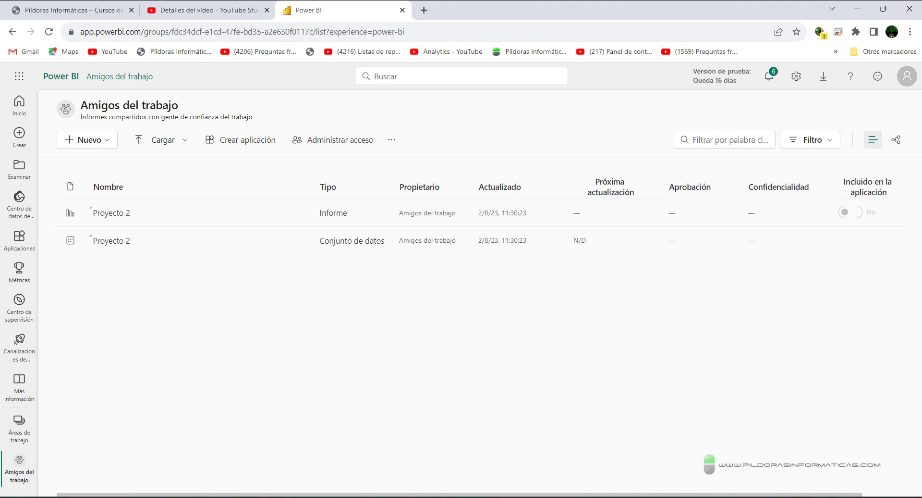
pyautogui.hotkey('alt', 'Tab')
pyautogui.hotkey('ctrl', '2')
pyautogui.moveTo(35, 87)
pyautogui.mouseDown()
pyautogui.moveTo(383, 432)
pyautogui.moveTo(721, 486)
pyautogui.moveTo(704, 469)
pyautogui.mouseUp()
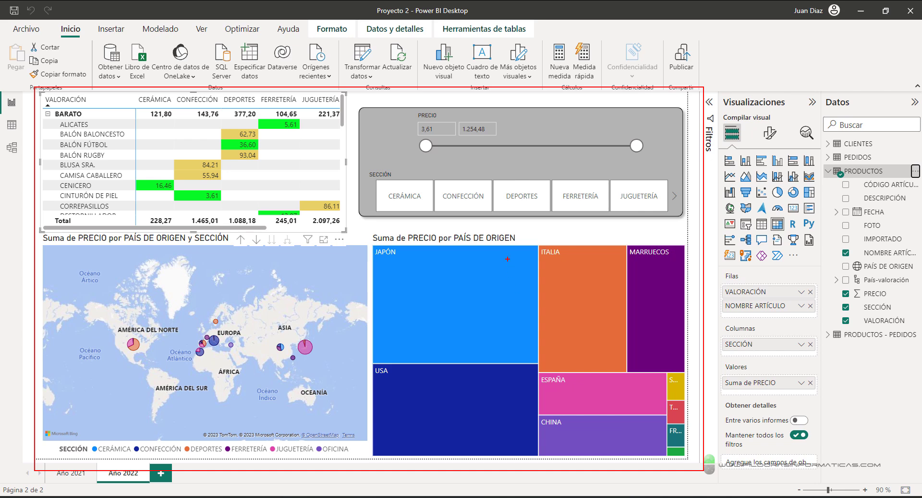
pyautogui.press('Escape')
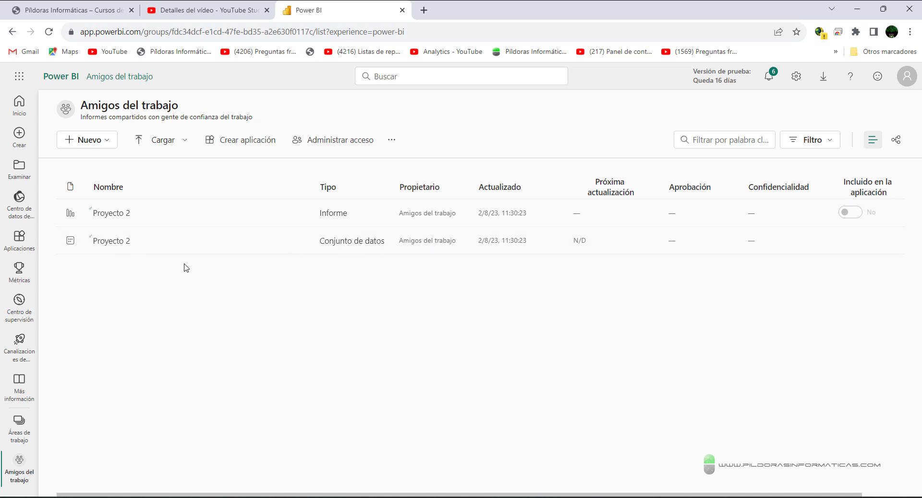
pyautogui.moveTo(140, 212); pyautogui.dragTo(229, 196)
pyautogui.press('Escape')
pyautogui.moveTo(64, 228); pyautogui.dragTo(251, 251)
pyautogui.moveTo(62, 199); pyautogui.dragTo(156, 227)
pyautogui.press('Escape')
pyautogui.moveTo(69, 225)
pyautogui.mouseDown()
pyautogui.moveTo(288, 261)
pyautogui.moveTo(608, 263)
pyautogui.mouseUp()
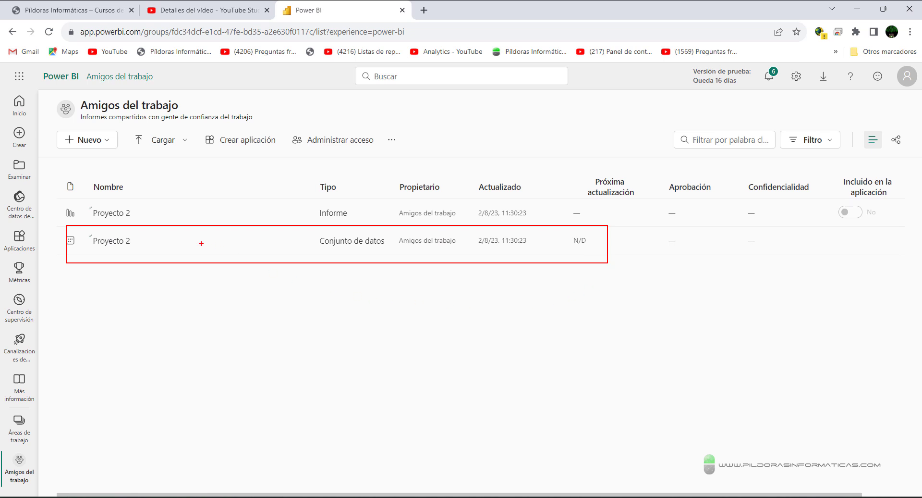
pyautogui.moveTo(149, 203); pyautogui.dragTo(206, 169)
pyautogui.moveTo(138, 253); pyautogui.dragTo(231, 343)
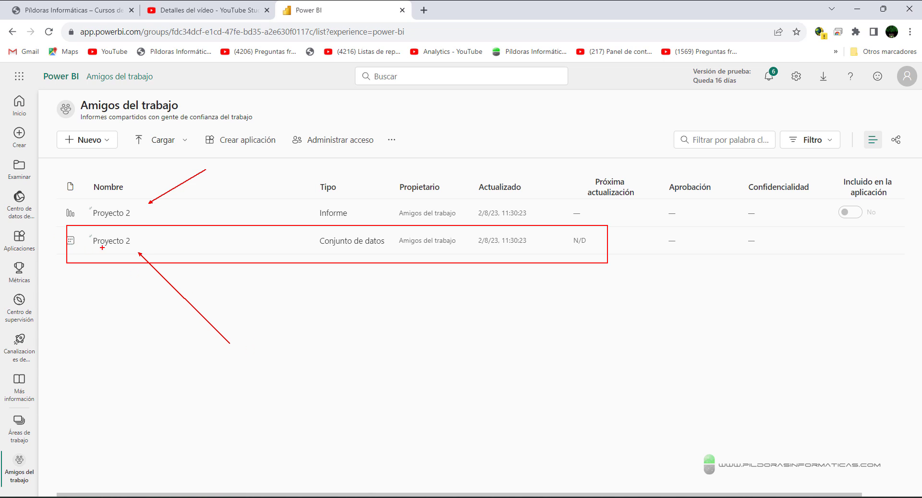
pyautogui.moveTo(102, 247); pyautogui.dragTo(193, 388)
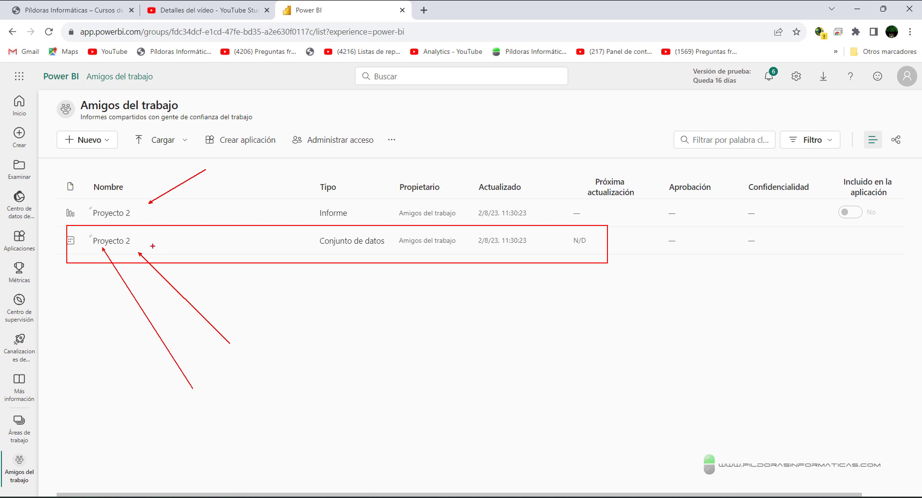
pyautogui.moveTo(139, 239); pyautogui.dragTo(215, 202)
pyautogui.press('Escape')
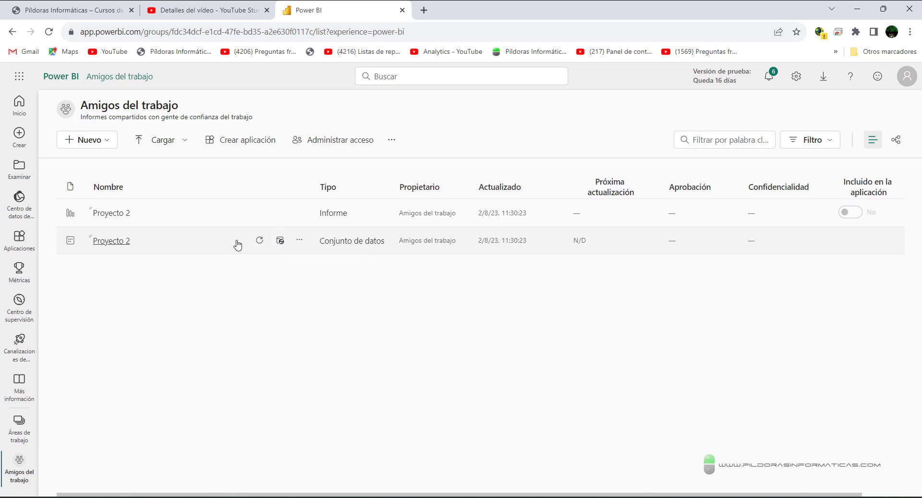
# Step: Examine the options available for the Proyecto 2 dataset, including Administrar permisos, and dismiss them without choosing any
pyautogui.click(299, 243)
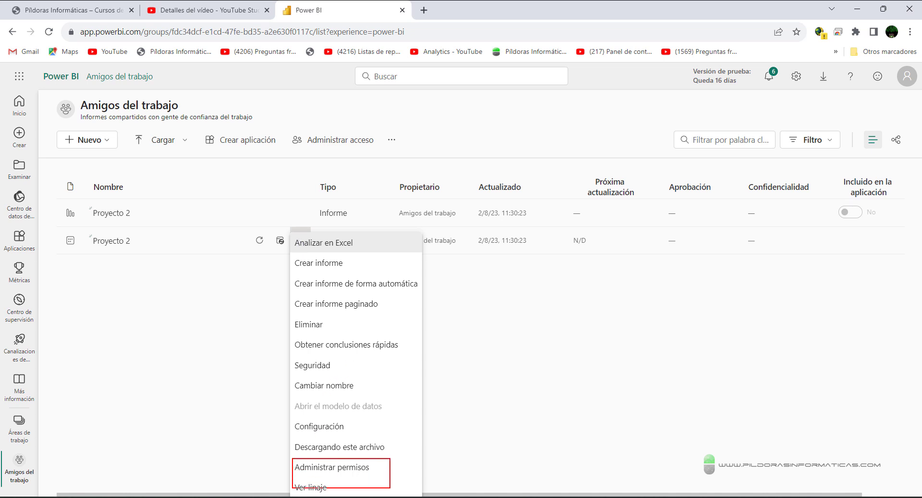
pyautogui.moveTo(144, 237); pyautogui.dragTo(320, 452)
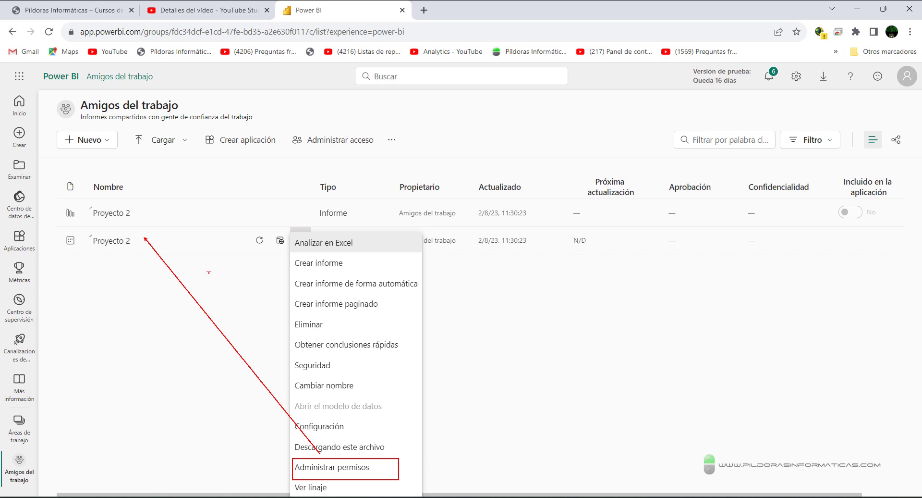
pyautogui.moveTo(50, 199); pyautogui.dragTo(165, 225)
pyautogui.moveTo(56, 224); pyautogui.dragTo(156, 258)
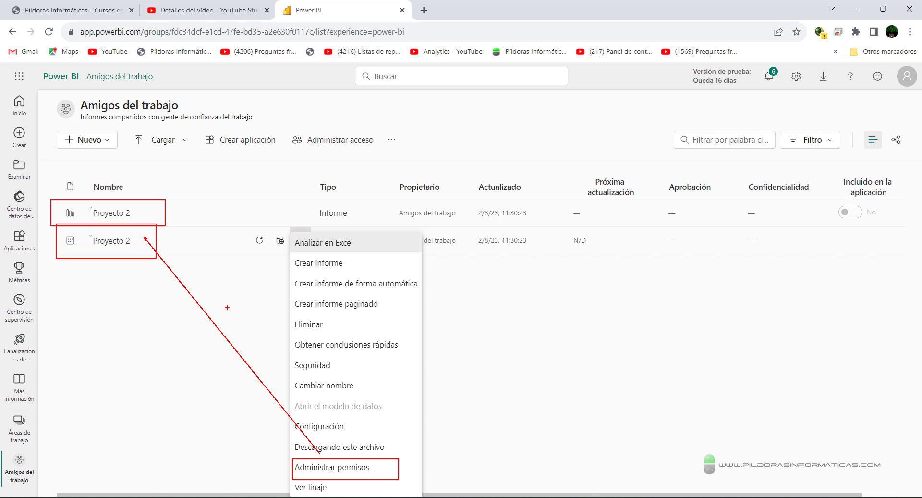
pyautogui.moveTo(172, 204); pyautogui.dragTo(234, 178)
pyautogui.moveTo(163, 250); pyautogui.dragTo(232, 296)
pyautogui.press('Escape')
pyautogui.click(478, 322)
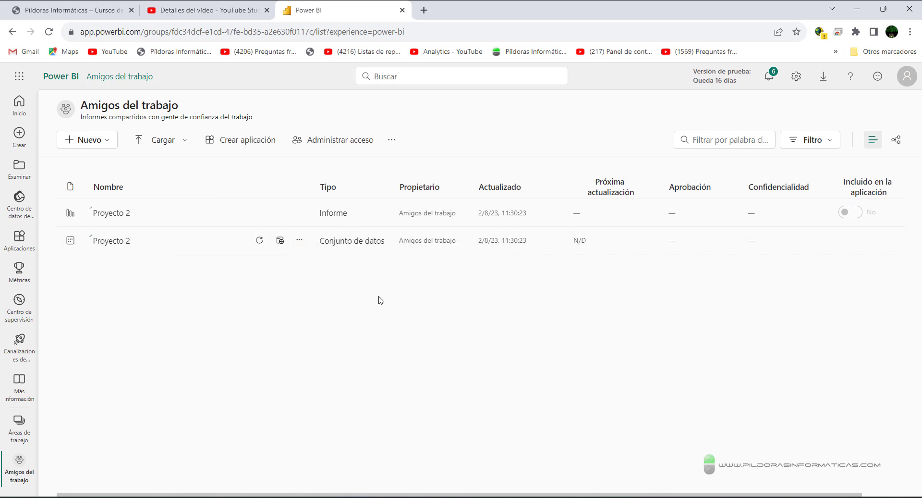
pyautogui.moveTo(285, 123)
pyautogui.mouseDown()
pyautogui.moveTo(368, 156)
pyautogui.moveTo(411, 157)
pyautogui.mouseUp()
pyautogui.moveTo(300, 113); pyautogui.dragTo(279, 83)
pyautogui.moveTo(398, 111); pyautogui.dragTo(423, 87)
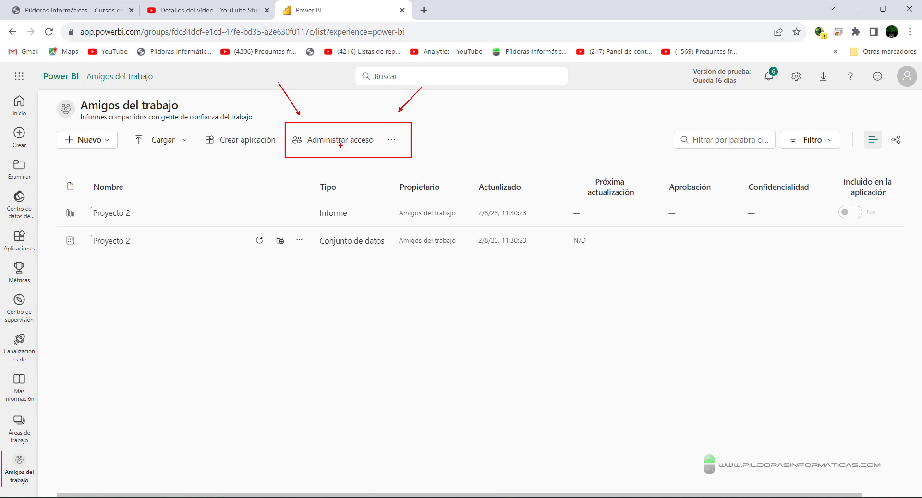
pyautogui.press('Escape')
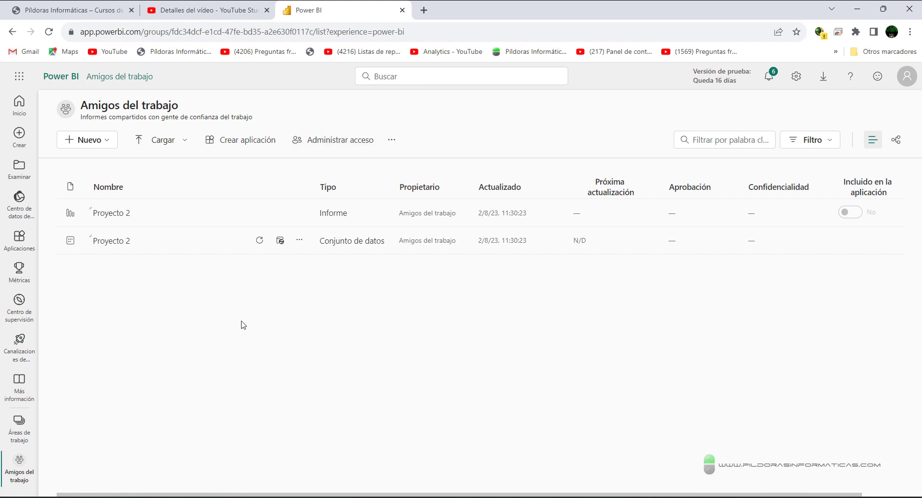
pyautogui.hotkey('ctrl', '2')
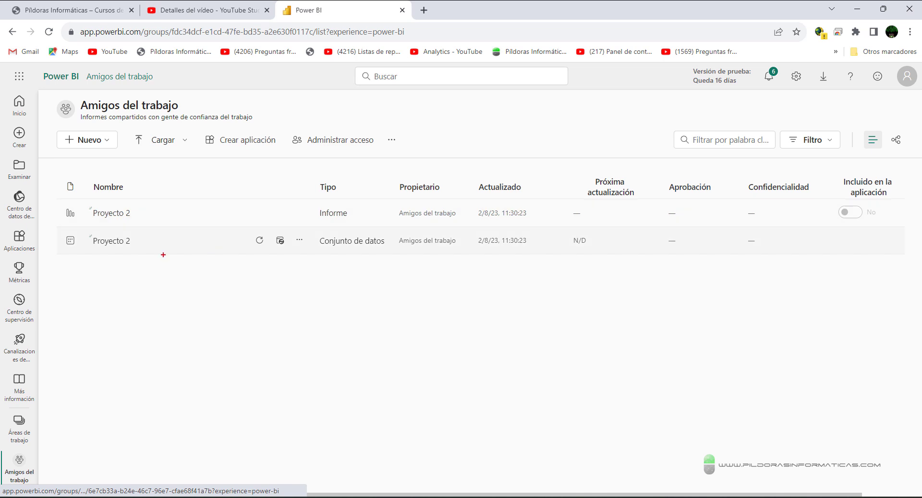
pyautogui.moveTo(86, 229); pyautogui.dragTo(134, 251)
pyautogui.moveTo(92, 203); pyautogui.dragTo(127, 219)
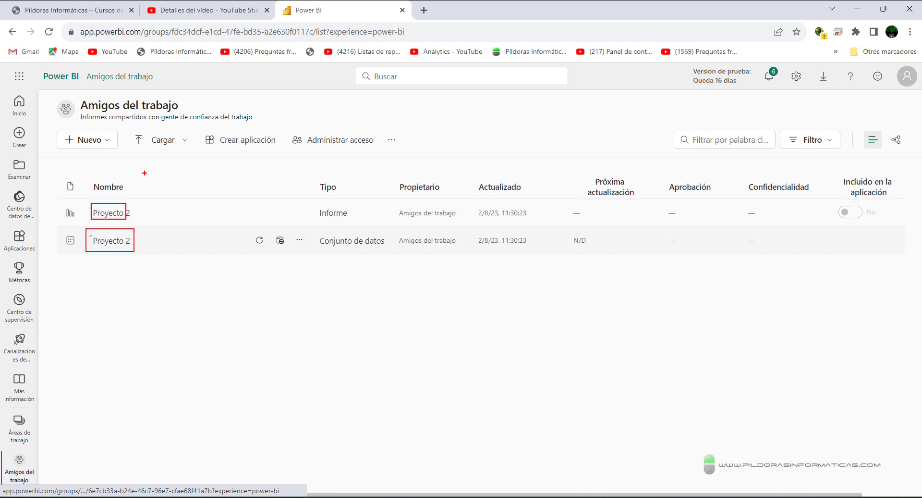
pyautogui.moveTo(60, 159); pyautogui.dragTo(684, 412)
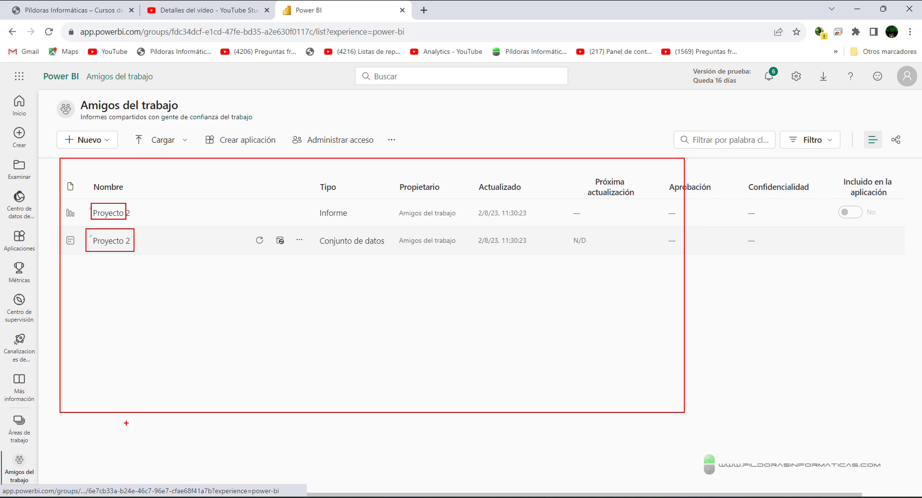
pyautogui.press('Escape')
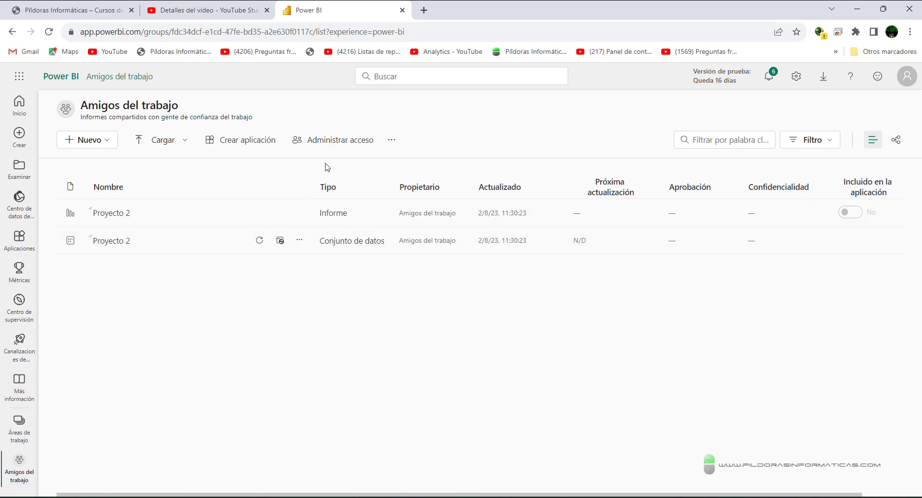
# Step: Give the colleague's account access to the Amigos del trabajo workspace with the Visor role and return to the access list
pyautogui.click(333, 142)
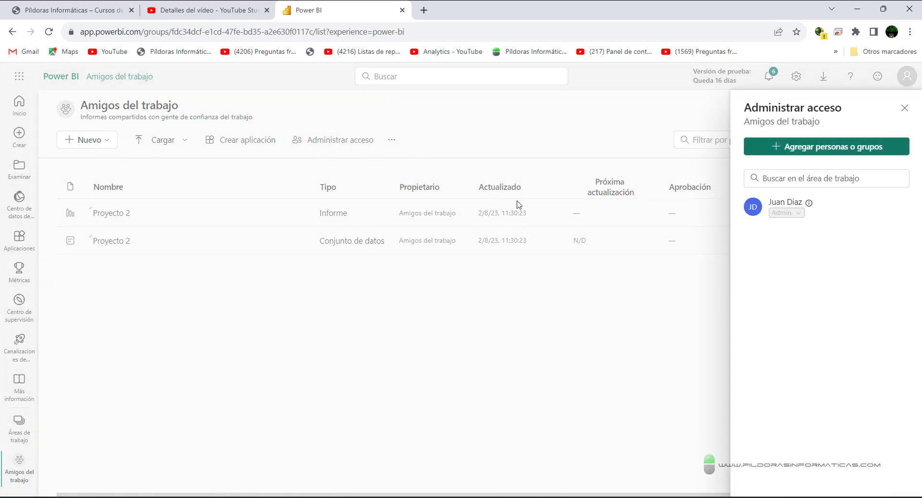
pyautogui.moveTo(722, 91)
pyautogui.mouseDown()
pyautogui.moveTo(907, 197)
pyautogui.moveTo(920, 224)
pyautogui.mouseUp()
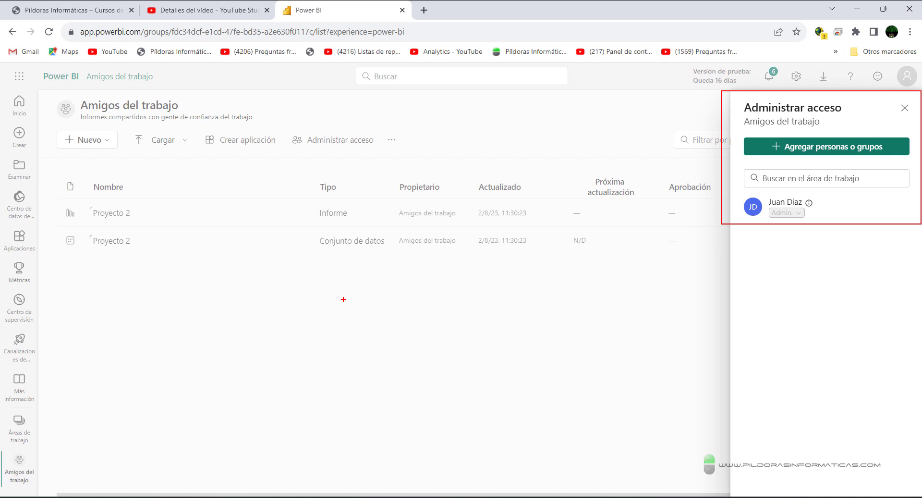
pyautogui.moveTo(776, 223); pyautogui.dragTo(794, 356)
pyautogui.press('Escape')
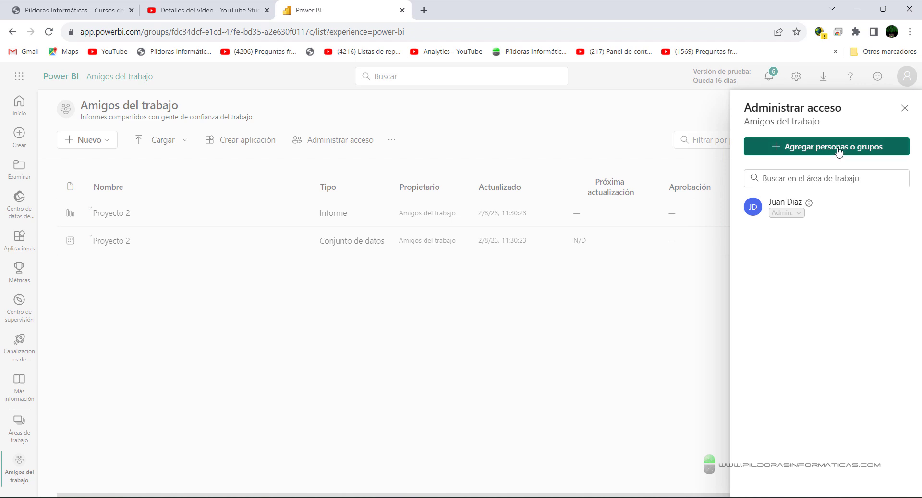
pyautogui.click(813, 147)
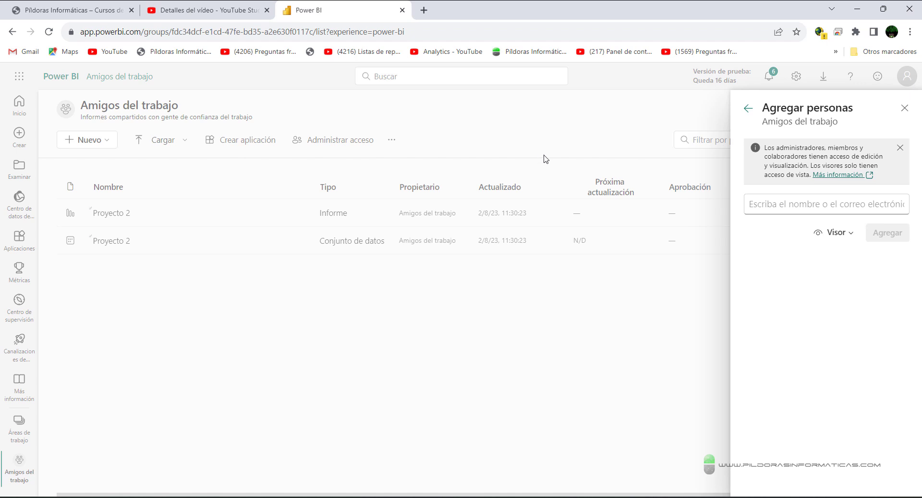
pyautogui.click(780, 202)
pyautogui.write('Juan')
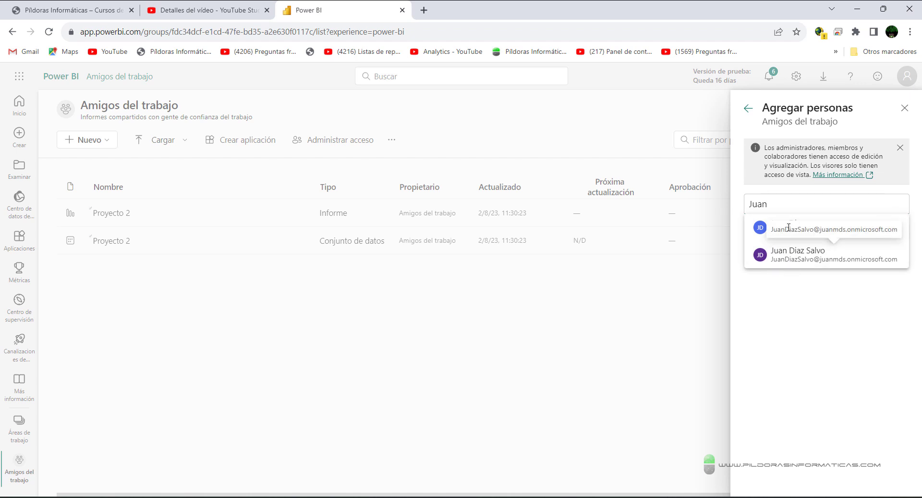
pyautogui.click(783, 255)
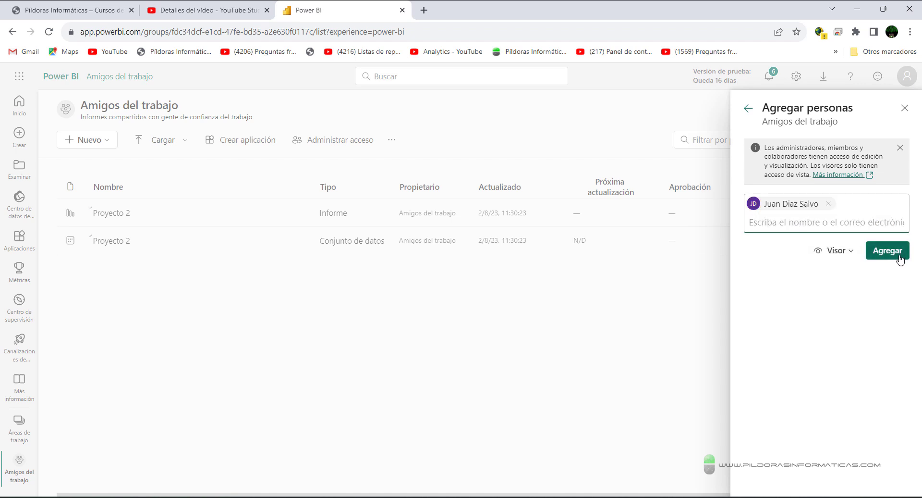
pyautogui.click(900, 260)
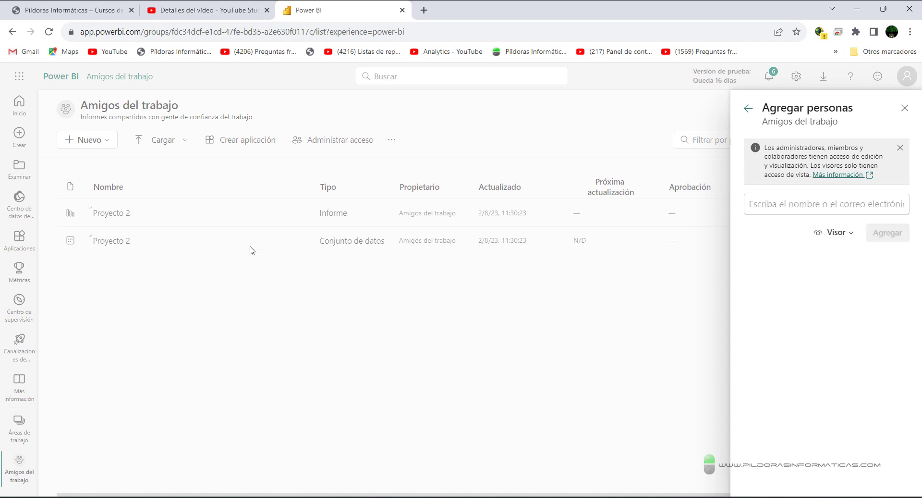
pyautogui.click(747, 108)
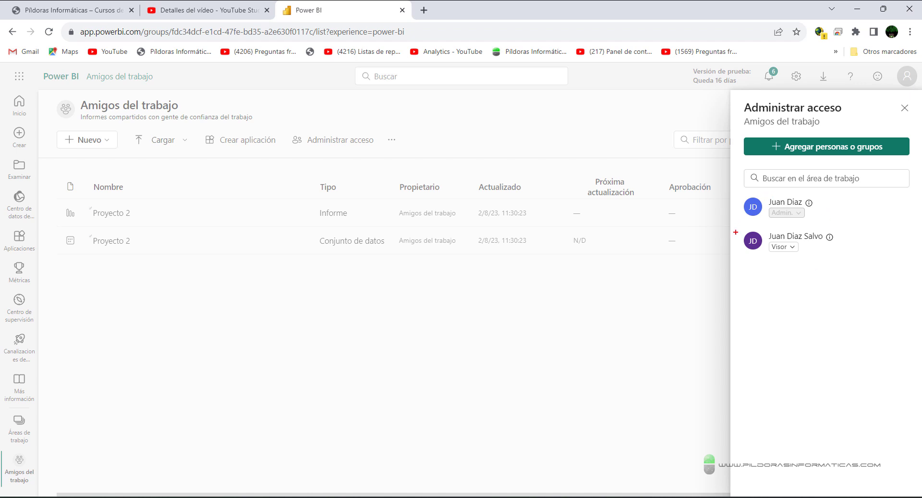
# Step: Review who has access to the workspace and which roles can be assigned to the added colleague, leaving the role as Visor
pyautogui.moveTo(738, 239); pyautogui.dragTo(666, 240)
pyautogui.moveTo(754, 275); pyautogui.dragTo(670, 276)
pyautogui.moveTo(763, 320); pyautogui.dragTo(640, 319)
pyautogui.moveTo(782, 272); pyautogui.dragTo(828, 273)
pyautogui.moveTo(798, 300); pyautogui.dragTo(850, 300)
pyautogui.moveTo(797, 327); pyautogui.dragTo(862, 326)
pyautogui.moveTo(792, 368); pyautogui.dragTo(838, 368)
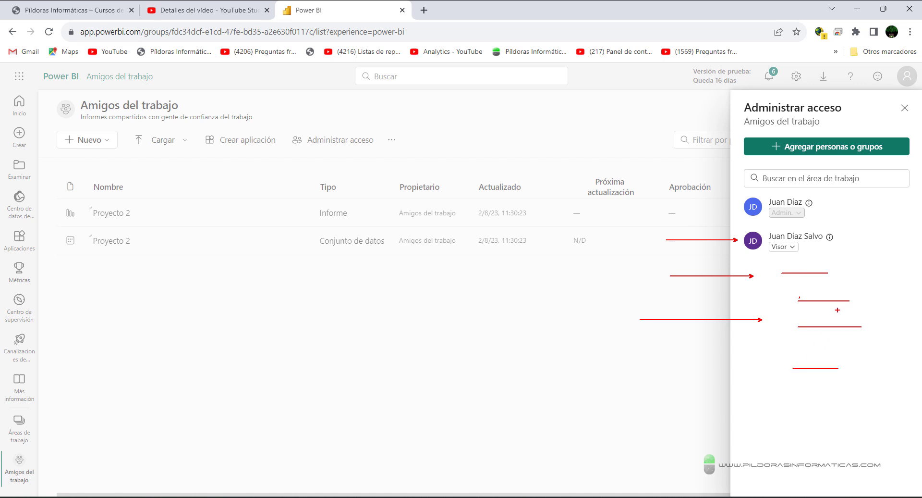
pyautogui.moveTo(742, 193); pyautogui.dragTo(839, 223)
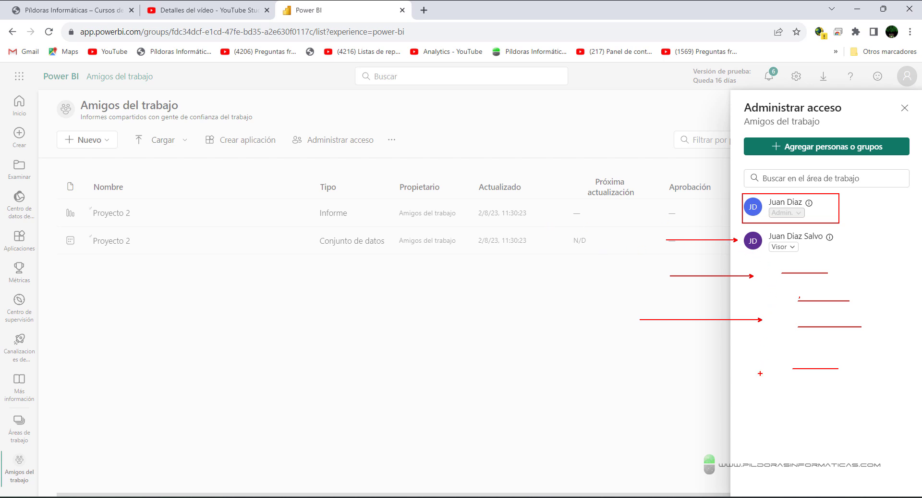
pyautogui.press('Escape')
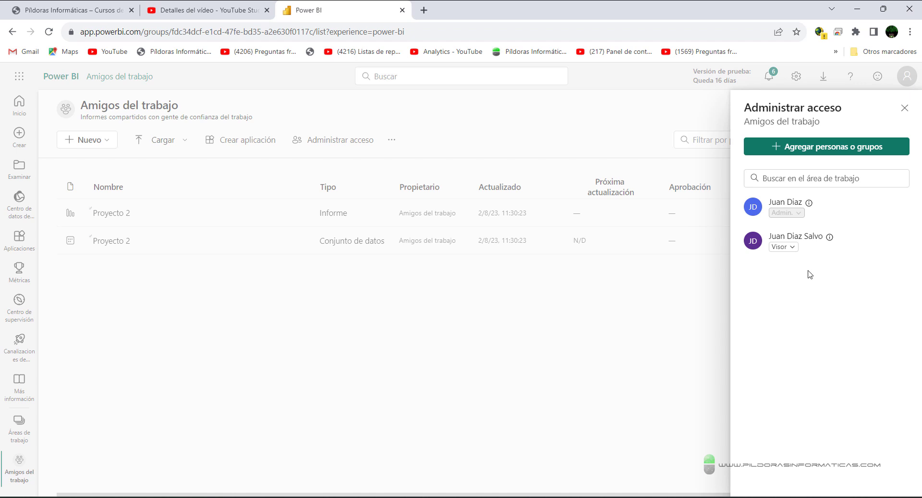
pyautogui.click(791, 247)
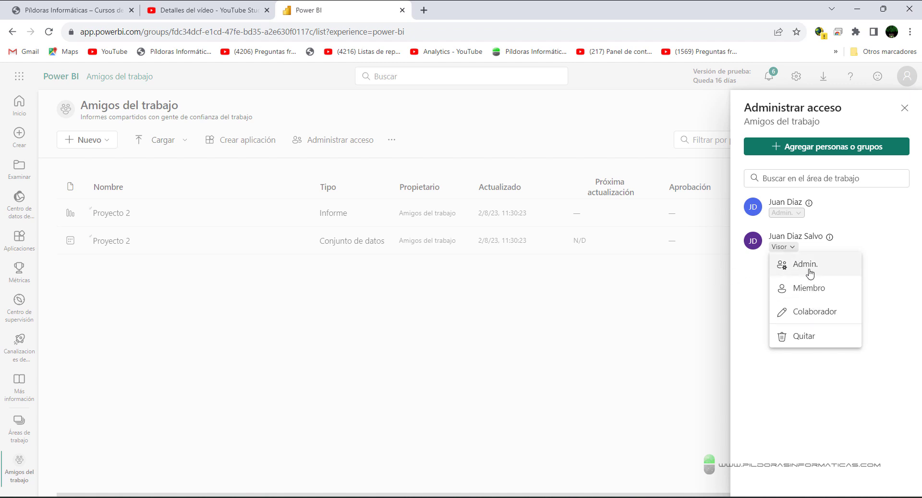
pyautogui.click(573, 320)
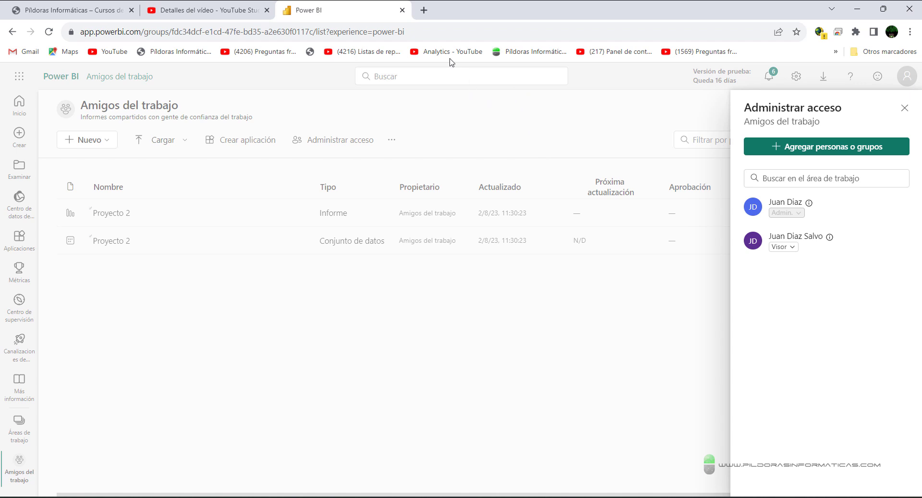
# Step: Search Google for "roles power bi" in a new browser tab
pyautogui.click(423, 10)
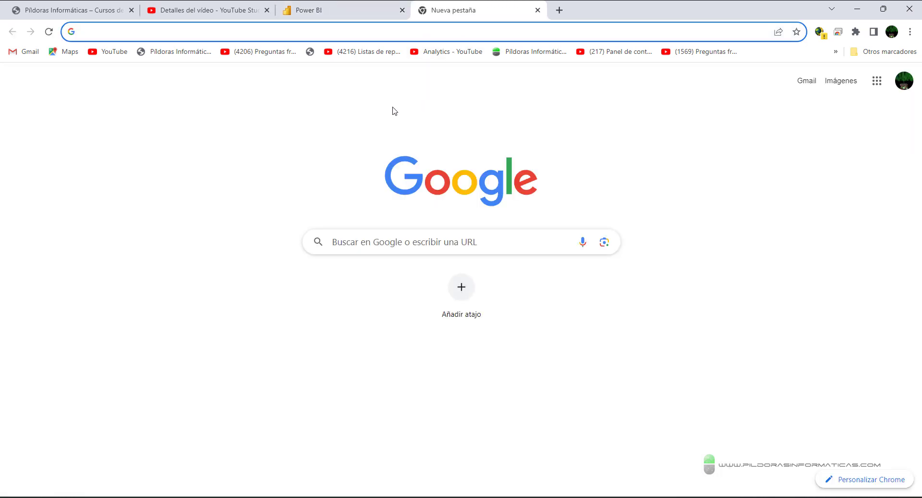
pyautogui.click(377, 238)
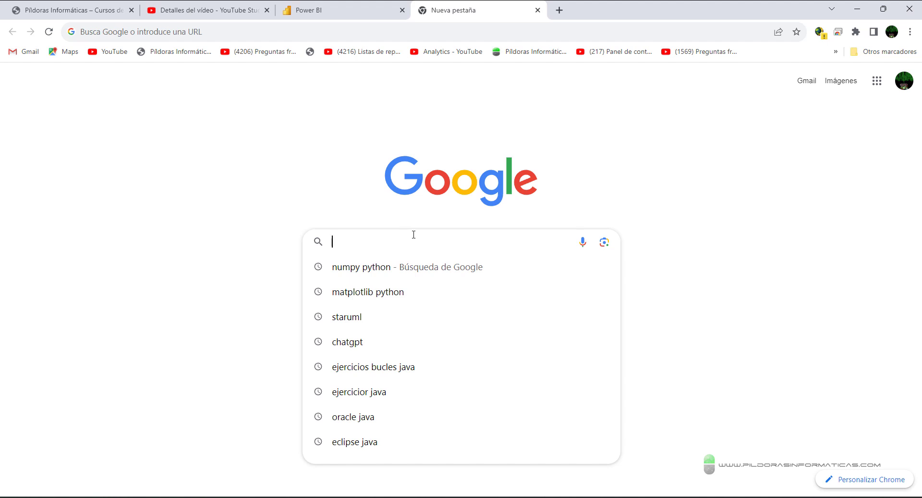
pyautogui.write('roles por')
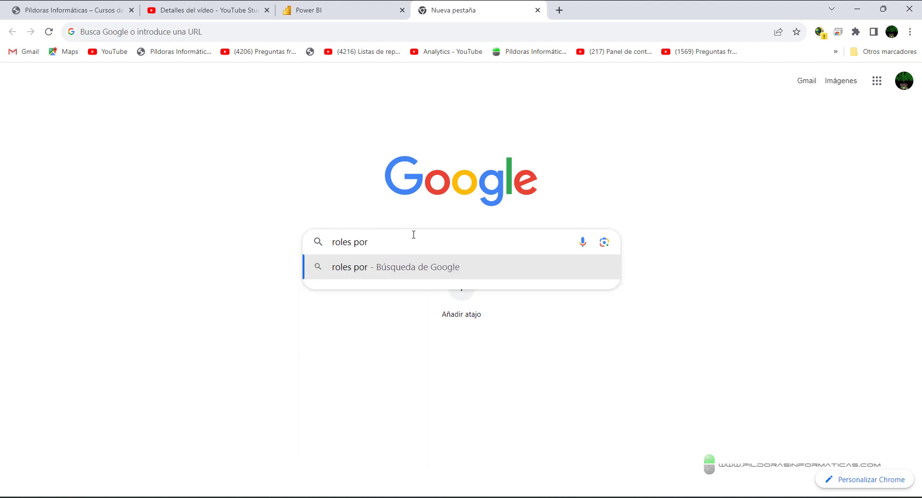
pyautogui.press('BackSpace')
pyautogui.write('wer bi')
pyautogui.press('Return')
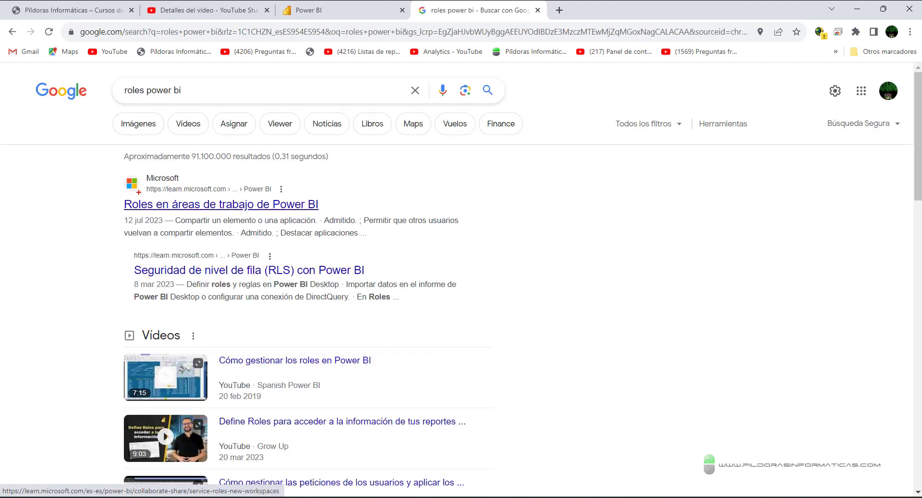
# Step: Open the Microsoft article "Roles en áreas de trabajo de Power BI" from the results and find its Roles de área de trabajo table
pyautogui.moveTo(110, 190); pyautogui.dragTo(396, 228)
pyautogui.moveTo(220, 214); pyautogui.dragTo(372, 394)
pyautogui.press('Escape')
pyautogui.click(312, 205)
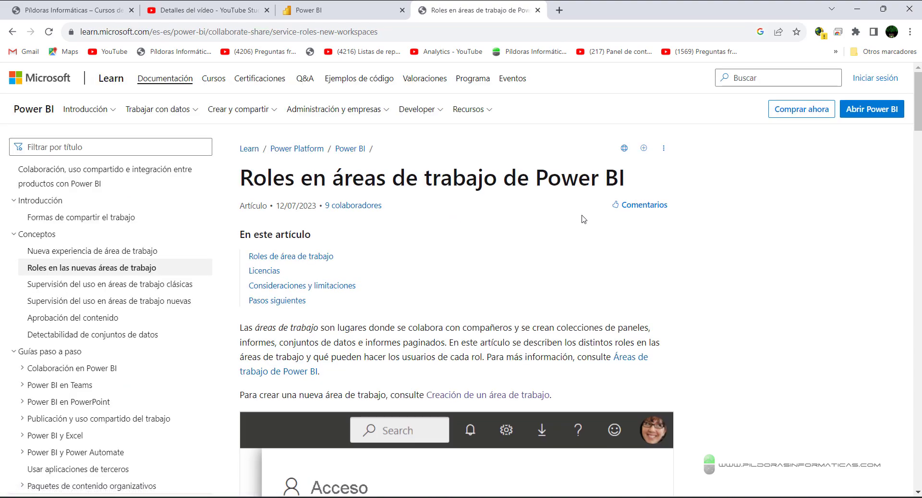
pyautogui.scroll(-14, 652, 296)
pyautogui.scroll(-11, 652, 296)
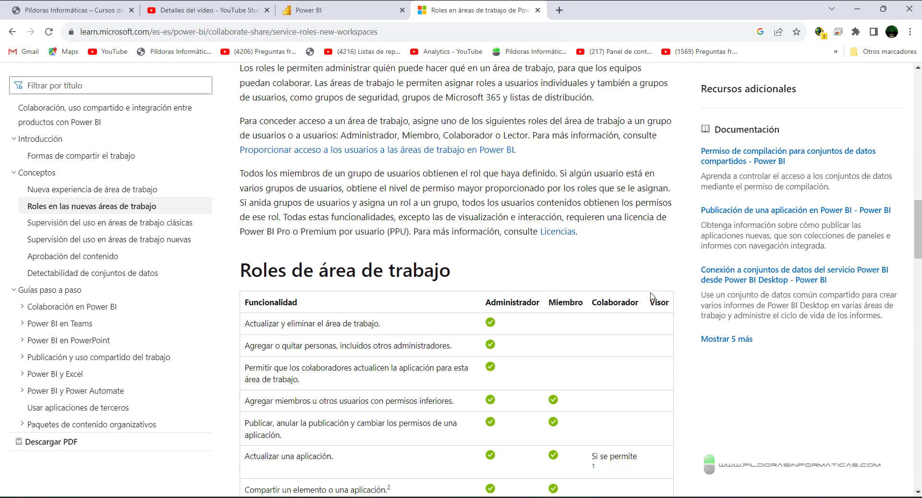
pyautogui.scroll(3, 652, 296)
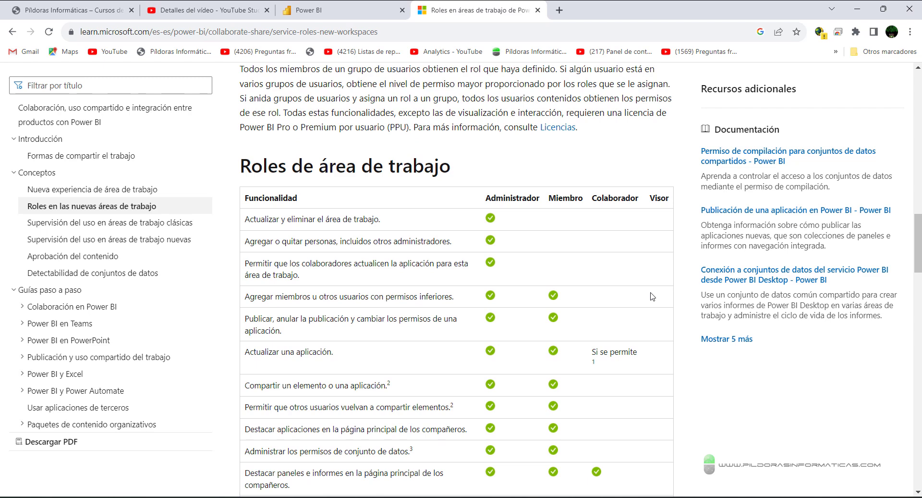
# Step: Examine the table's four roles and the capabilities that each one grants, especially those of Miembro and Colaborador
pyautogui.moveTo(475, 190); pyautogui.dragTo(686, 205)
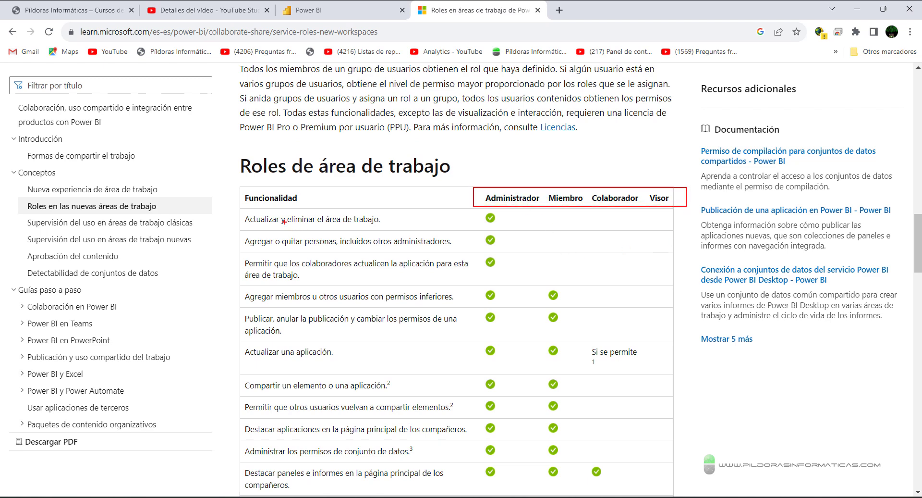
pyautogui.moveTo(235, 216)
pyautogui.mouseDown()
pyautogui.moveTo(690, 411)
pyautogui.moveTo(694, 480)
pyautogui.mouseUp()
pyautogui.press('Escape')
pyautogui.scroll(-1, 716, 450)
pyautogui.scroll(-2, 717, 449)
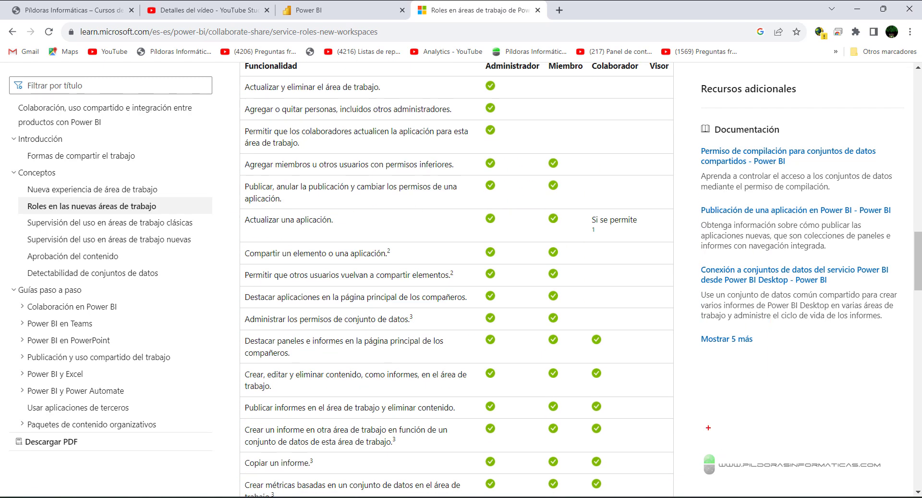
pyautogui.moveTo(547, 77)
pyautogui.mouseDown()
pyautogui.moveTo(622, 81)
pyautogui.moveTo(659, 437)
pyautogui.mouseUp()
pyautogui.press('Escape')
# Step: Examine which capabilities the Visor role grants and compare them with those of the Colaborador role
pyautogui.scroll(-10, 675, 409)
pyautogui.scroll(2, 675, 408)
pyautogui.moveTo(237, 165); pyautogui.dragTo(668, 186)
pyautogui.moveTo(245, 194); pyautogui.dragTo(689, 219)
pyautogui.moveTo(643, 160); pyautogui.dragTo(665, 215)
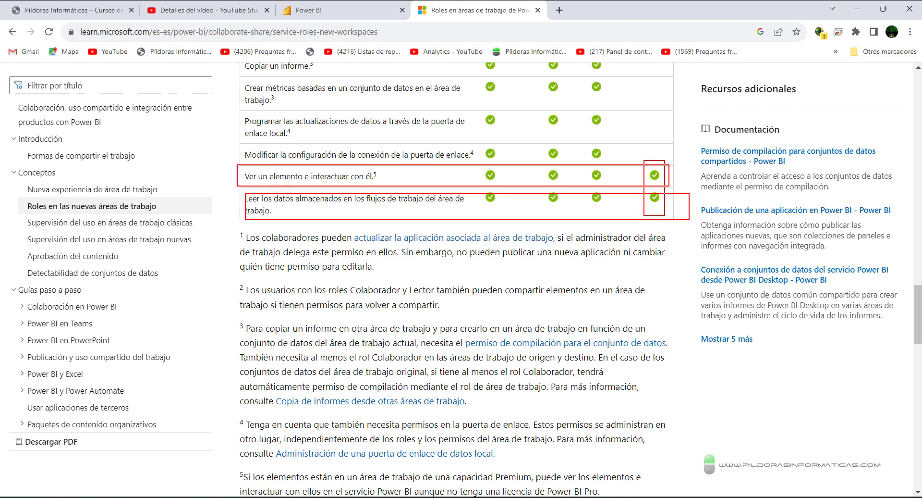
pyautogui.scroll(8, 675, 293)
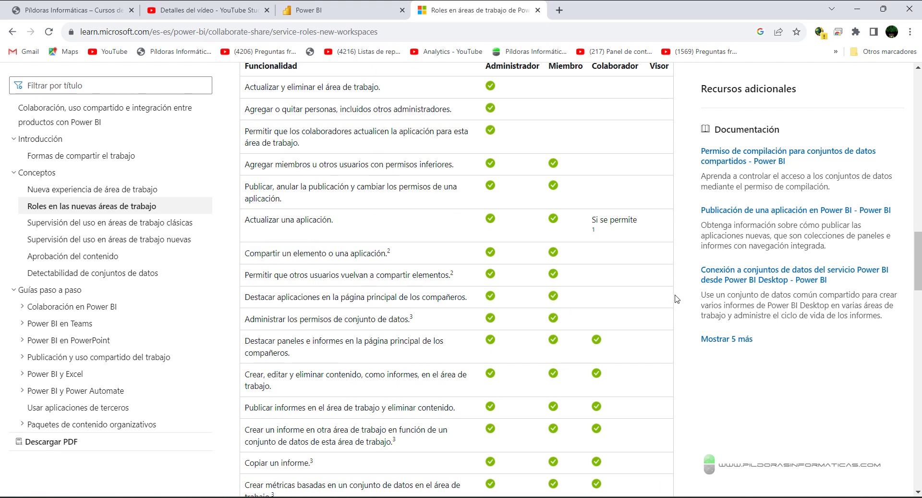
pyautogui.scroll(-3, 601, 342)
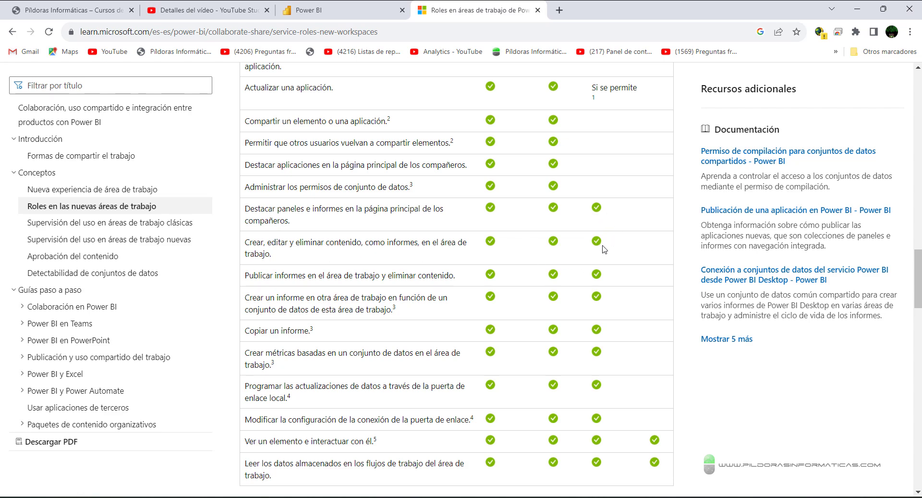
pyautogui.scroll(5, 608, 251)
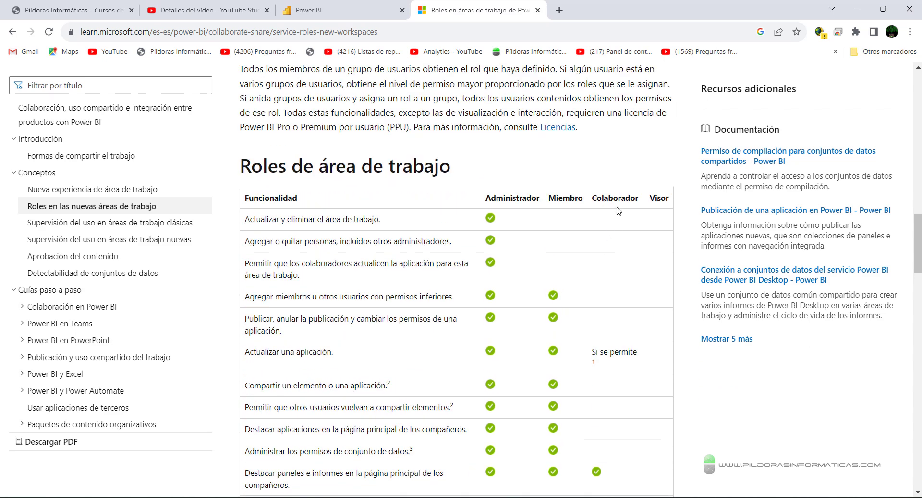
pyautogui.scroll(-3, 619, 211)
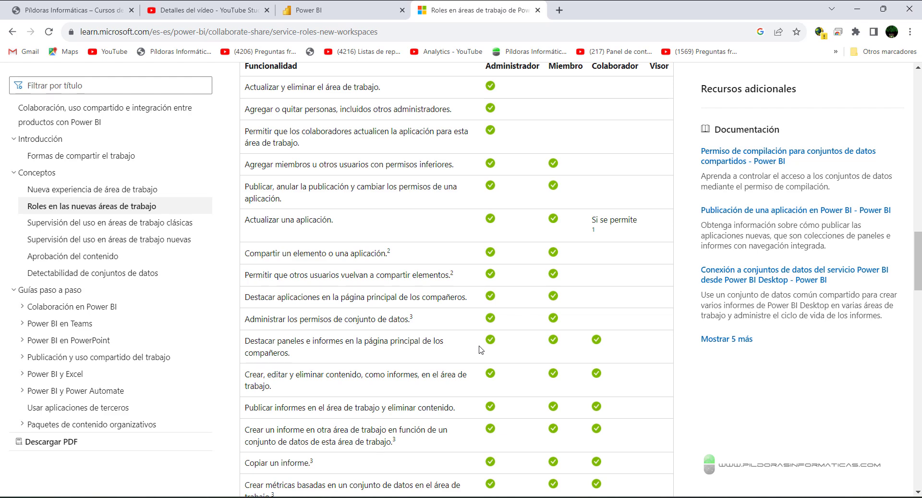
# Step: Return to Power BI, check the roles available for the added colleague without changing Visor, and leave access management
pyautogui.click(390, 7)
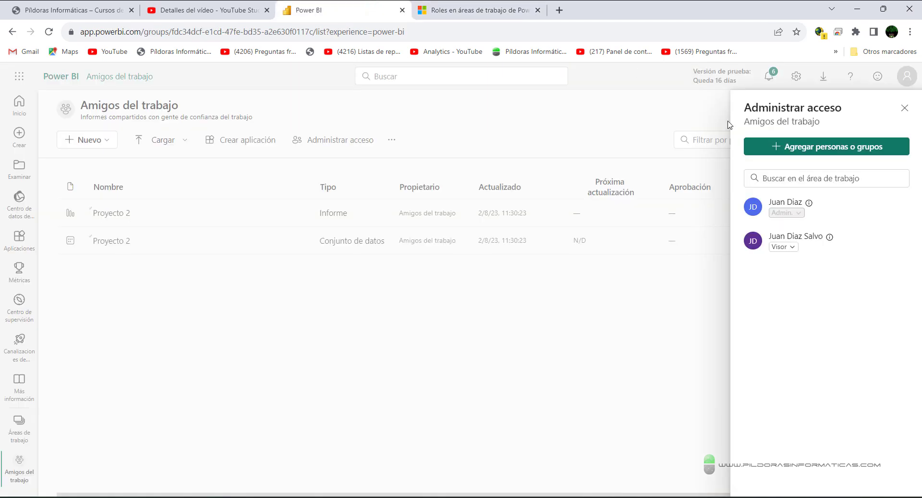
pyautogui.click(792, 248)
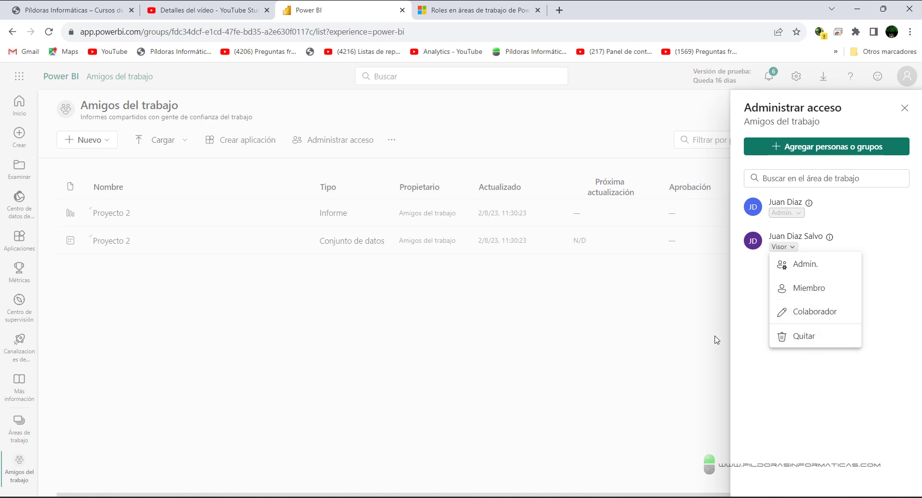
pyautogui.click(616, 336)
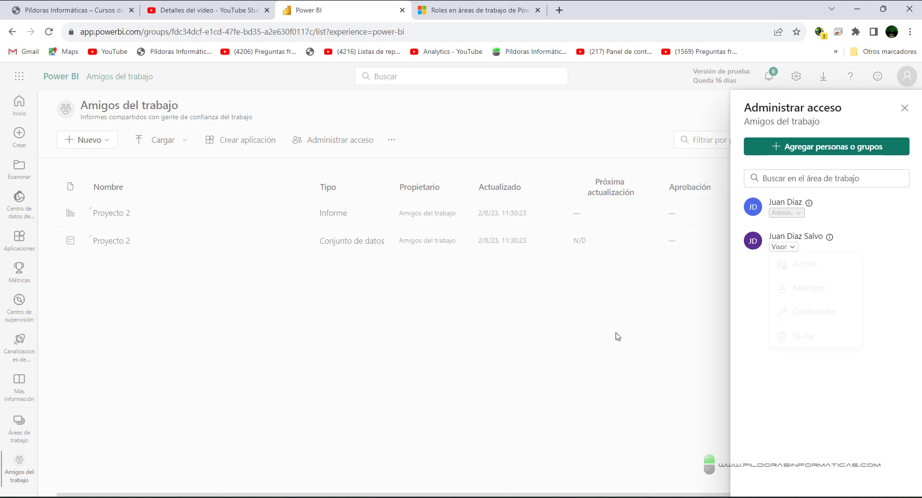
pyautogui.click(587, 313)
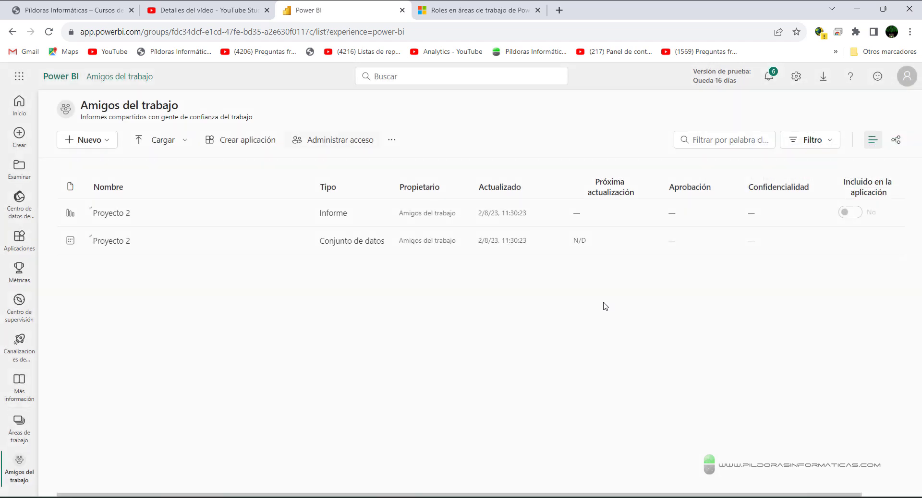
# Step: Open the Proyecto 2 dataset's details and examine its report creation option and its list of tables
pyautogui.click(118, 245)
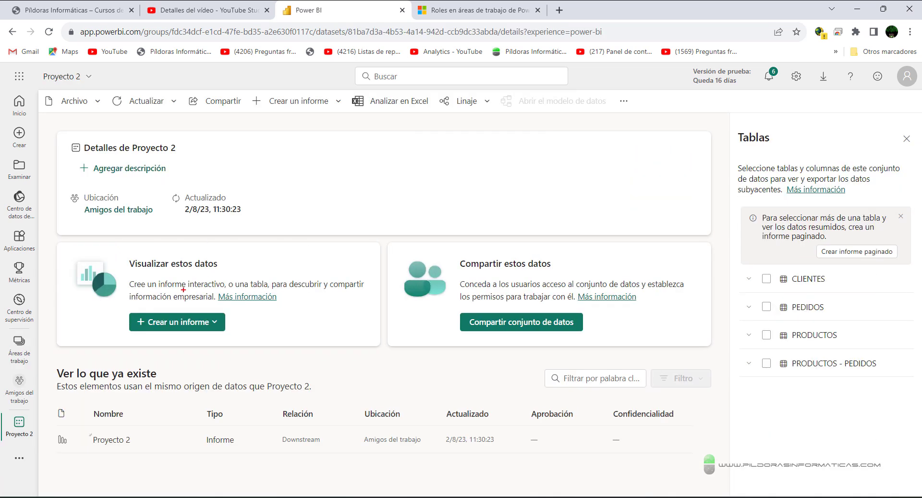
pyautogui.moveTo(114, 301); pyautogui.dragTo(382, 387)
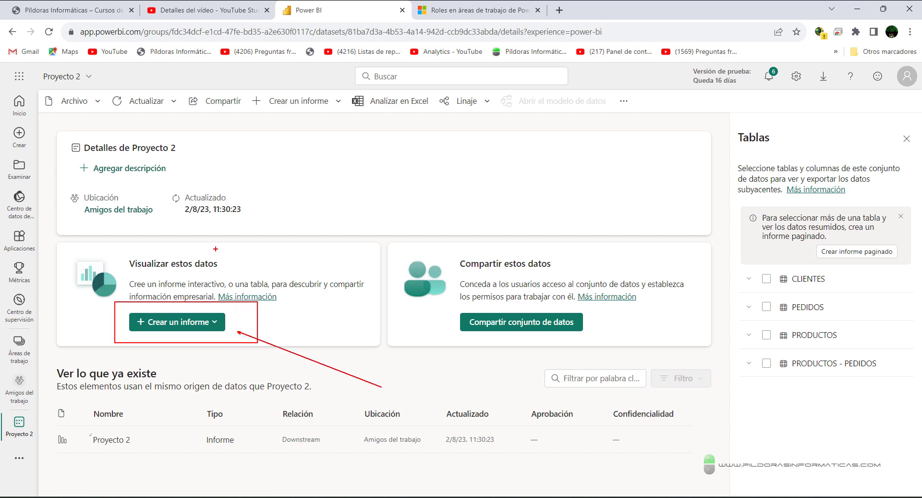
pyautogui.moveTo(75, 159); pyautogui.dragTo(192, 158)
pyautogui.press('Escape')
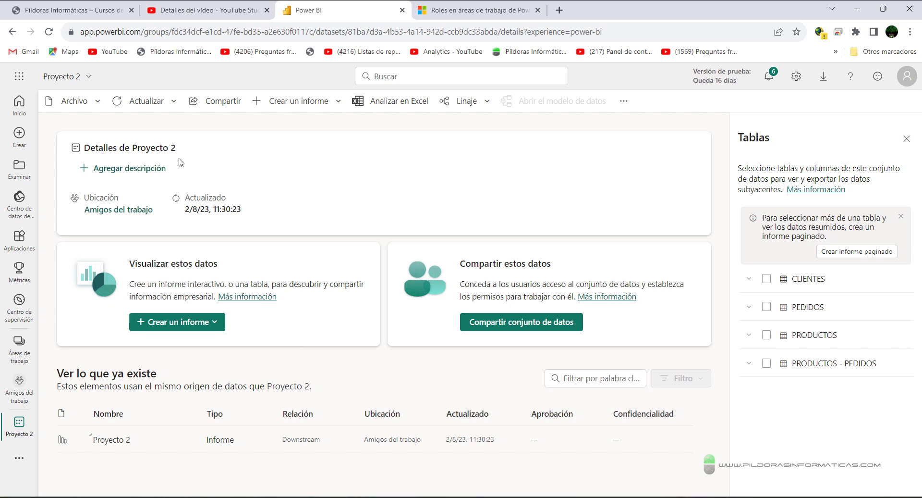
pyautogui.hotkey('ctrl', '2')
pyautogui.moveTo(730, 259); pyautogui.dragTo(913, 399)
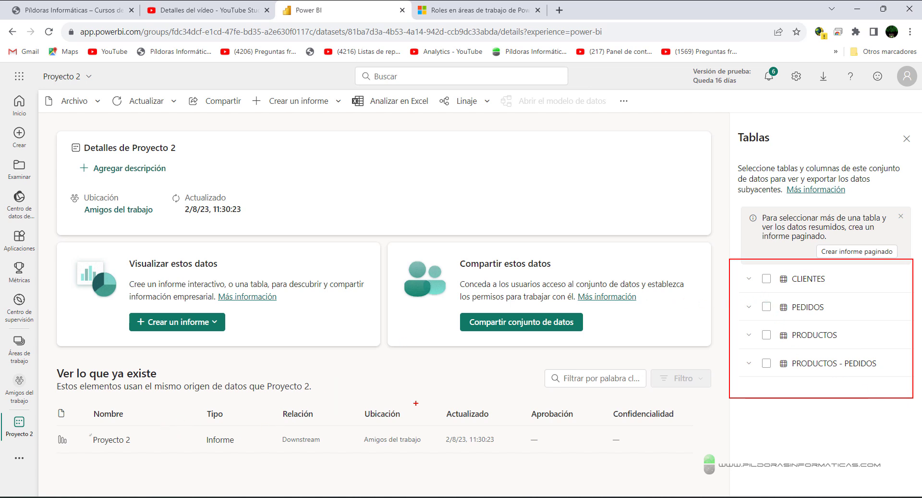
pyautogui.press('Escape')
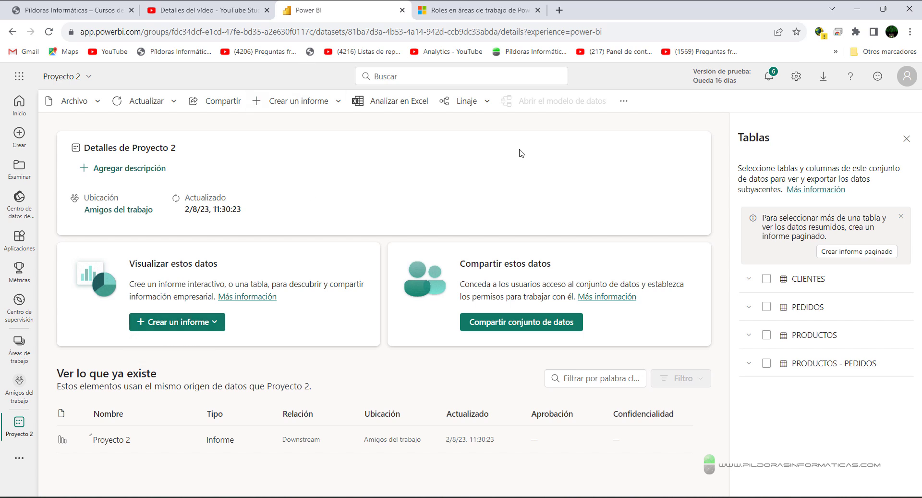
# Step: Preview the PEDIDOS and PRODUCTOS tables of the dataset and return to the Amigos del trabajo workspace
pyautogui.click(767, 307)
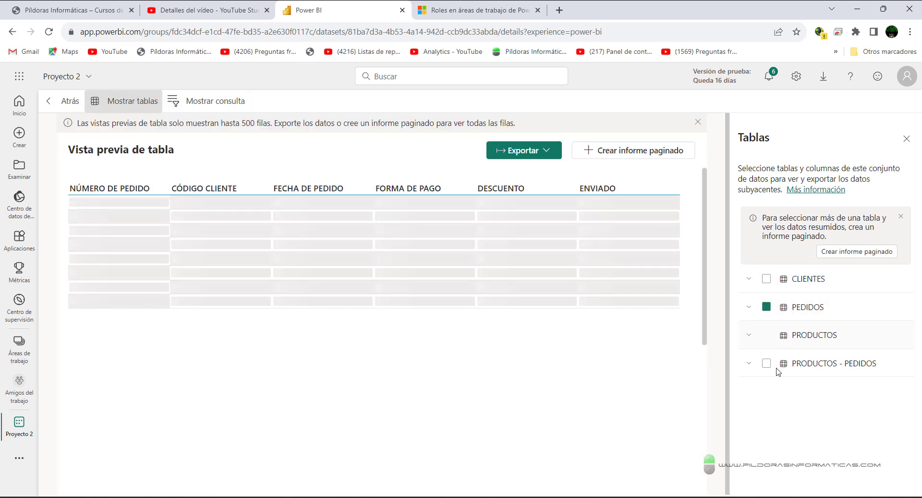
pyautogui.click(766, 335)
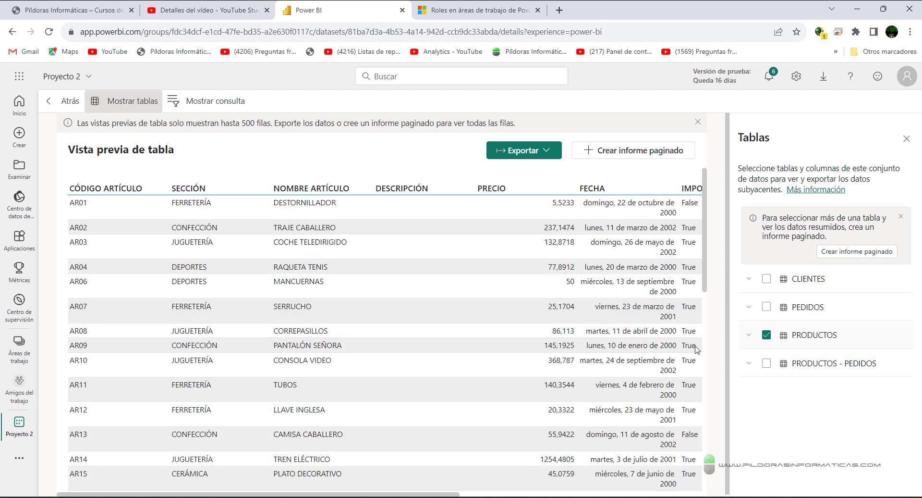
pyautogui.click(69, 101)
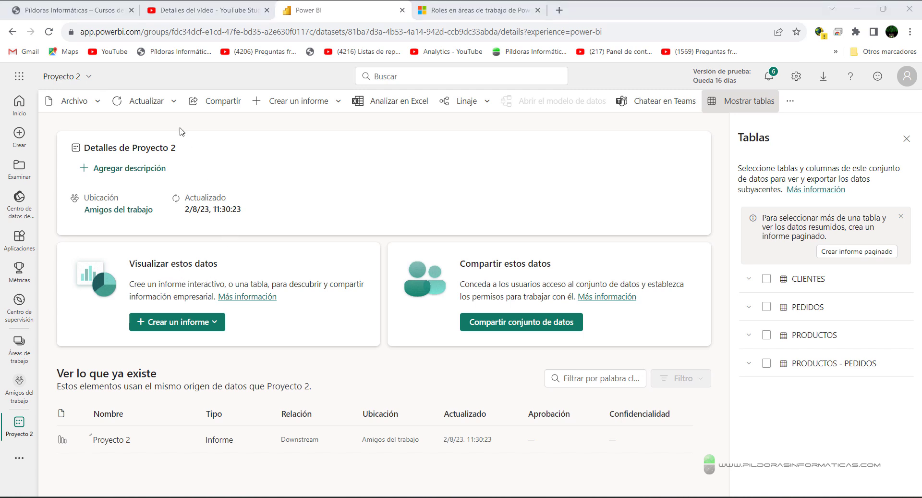
pyautogui.click(12, 32)
# Step: Examine the immediate and scheduled refresh options of the Proyecto 2 dataset in the workspace list
pyautogui.moveTo(237, 251)
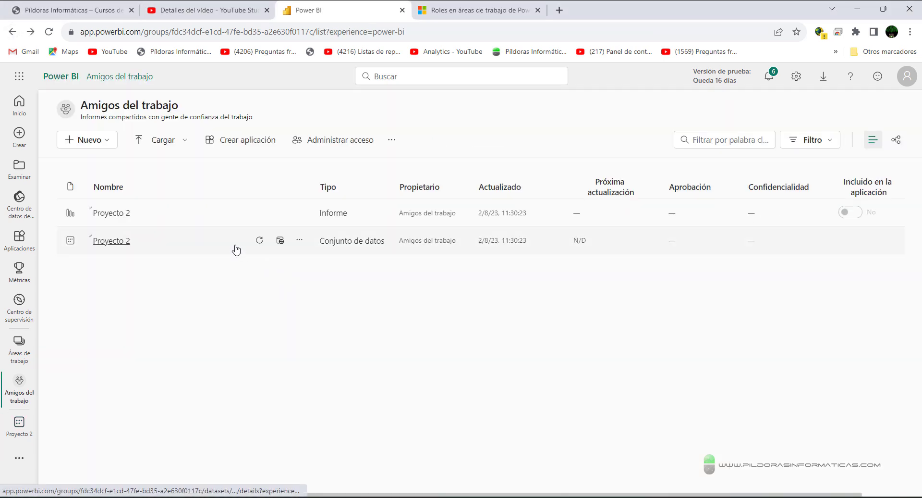
pyautogui.moveTo(252, 232)
pyautogui.mouseDown()
pyautogui.moveTo(266, 249)
pyautogui.moveTo(291, 249)
pyautogui.moveTo(276, 328)
pyautogui.mouseUp()
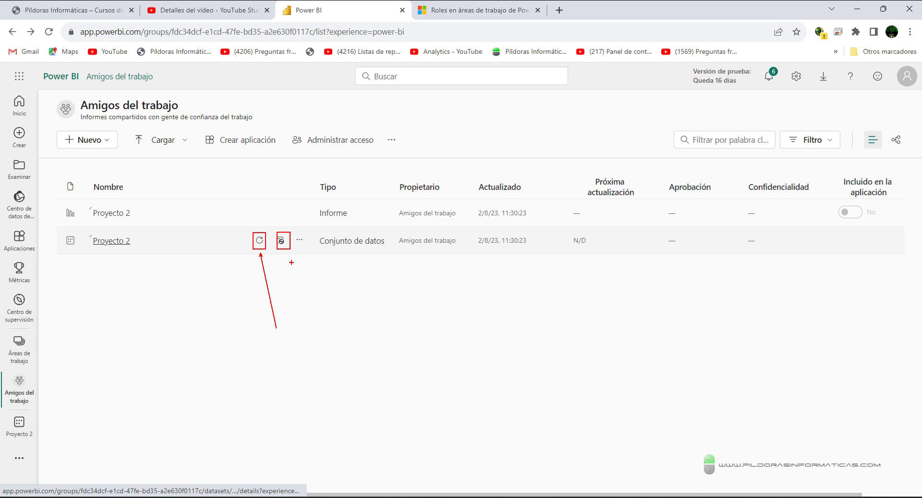
pyautogui.moveTo(283, 253); pyautogui.dragTo(316, 362)
pyautogui.press('Escape')
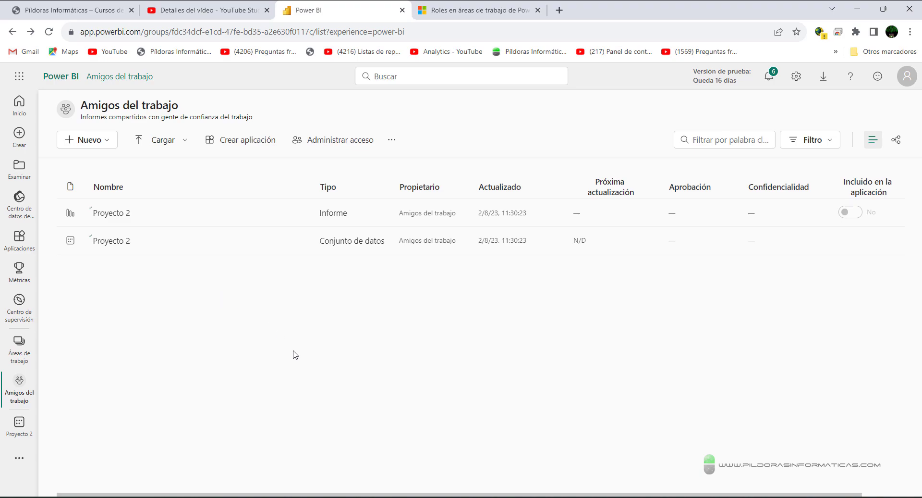
# Step: Look at the source Excel workbooks in the Proyecto 2 BI folder and return to the workspace
pyautogui.click(338, 496)
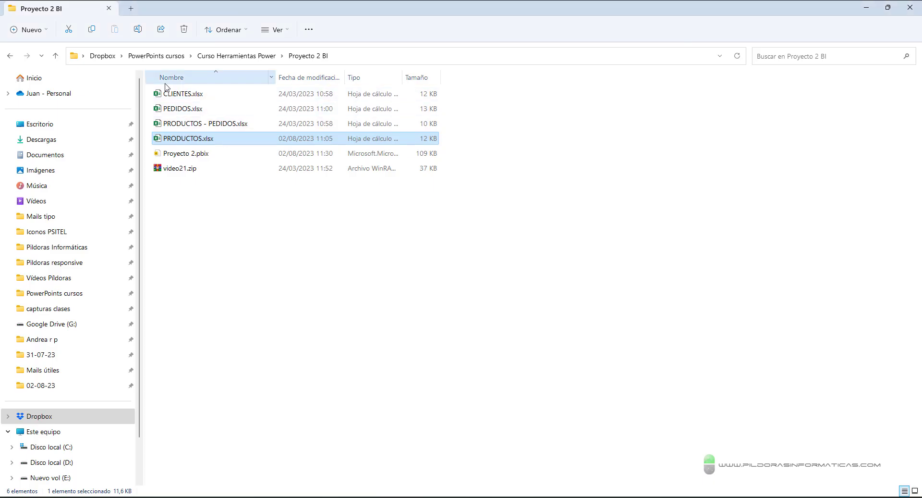
pyautogui.moveTo(152, 82); pyautogui.dragTo(248, 146)
pyautogui.press('Escape')
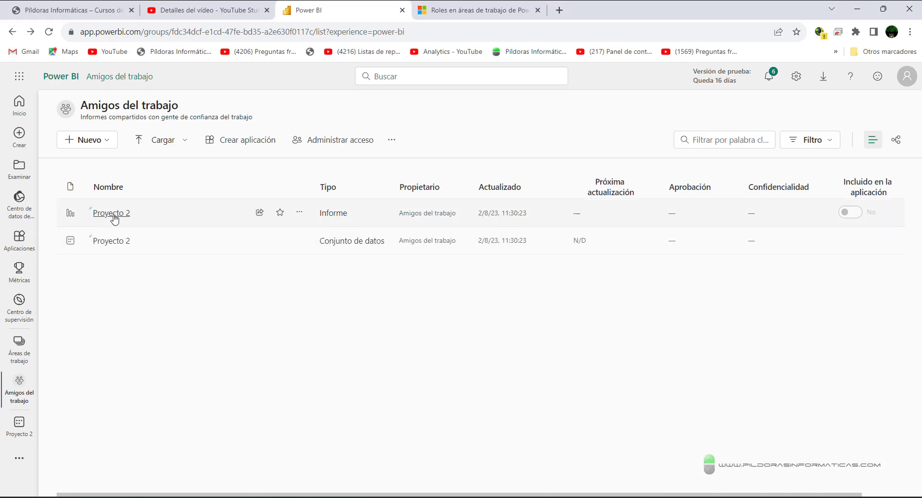
# Step: Open the Proyecto 2 report and examine the ALICATES price in the matrix on the Año 2022 page
pyautogui.click(113, 211)
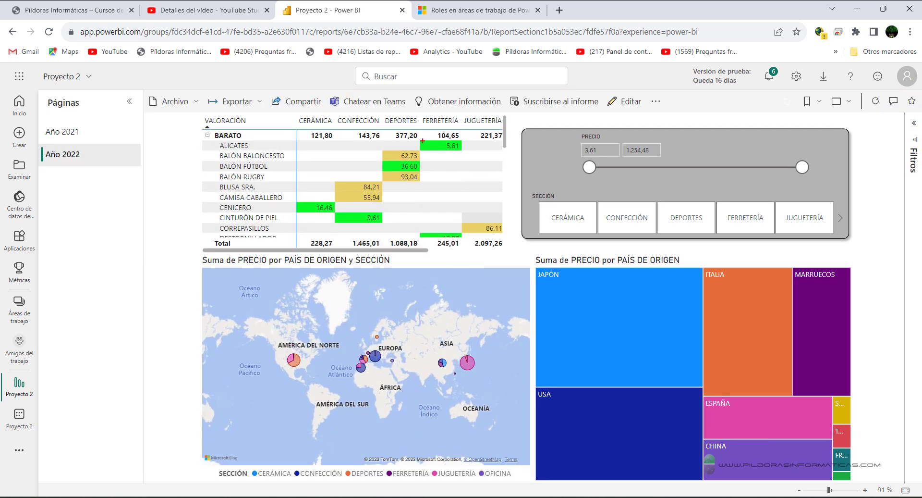
pyautogui.moveTo(215, 141); pyautogui.dragTo(481, 153)
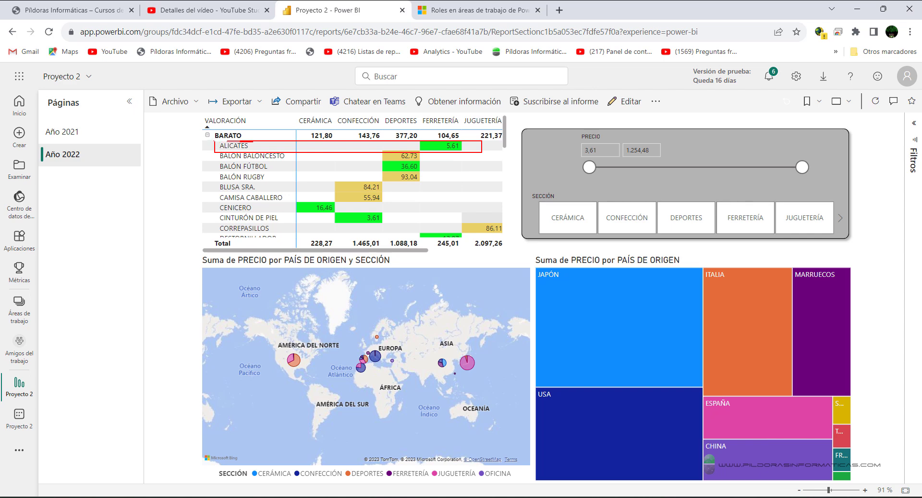
pyautogui.moveTo(251, 134); pyautogui.dragTo(282, 119)
pyautogui.moveTo(451, 157); pyautogui.dragTo(452, 226)
pyautogui.press('Escape')
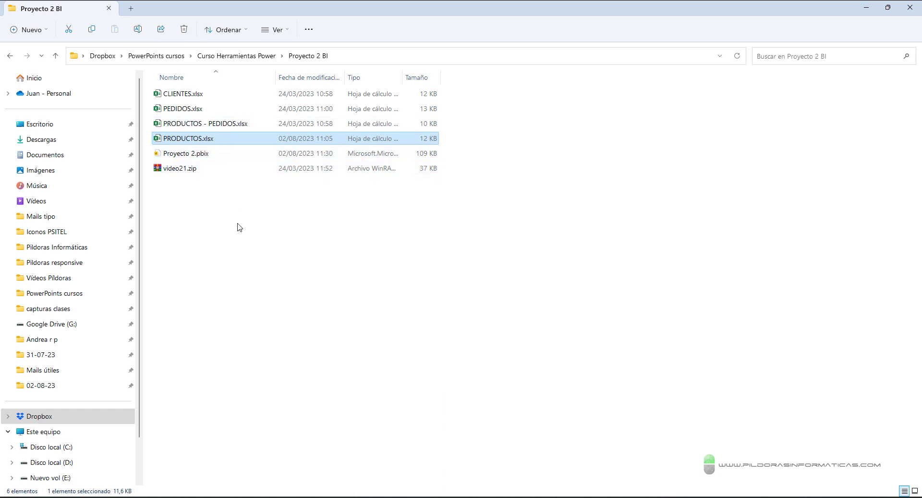
# Step: Open PRODUCTOS.xlsx from the Proyecto 2 BI folder, set the ALICATES price in E16 to 750 and save the workbook
pyautogui.doubleClick(181, 140)
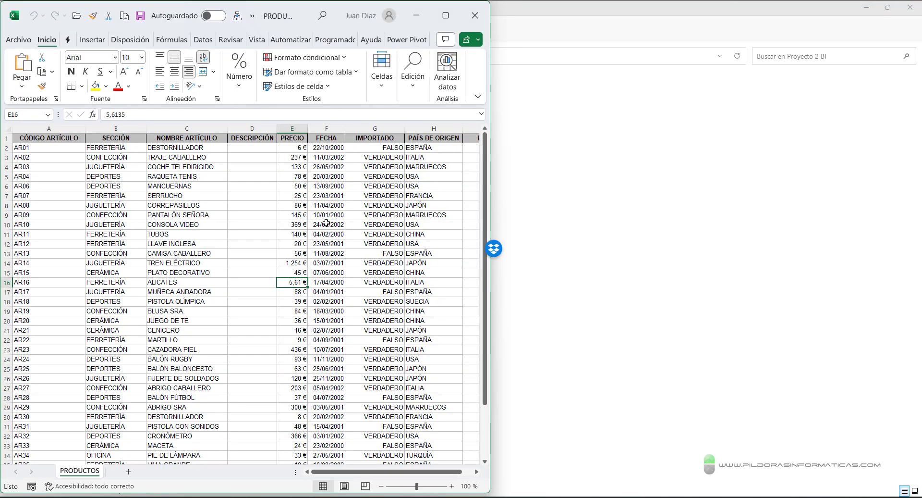
pyautogui.click(446, 15)
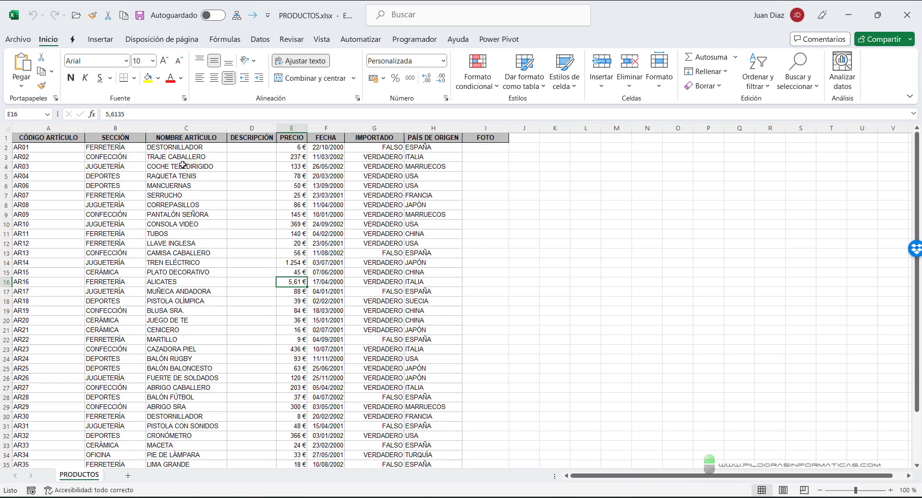
pyautogui.click(243, 289)
pyautogui.click(283, 283)
pyautogui.write('750')
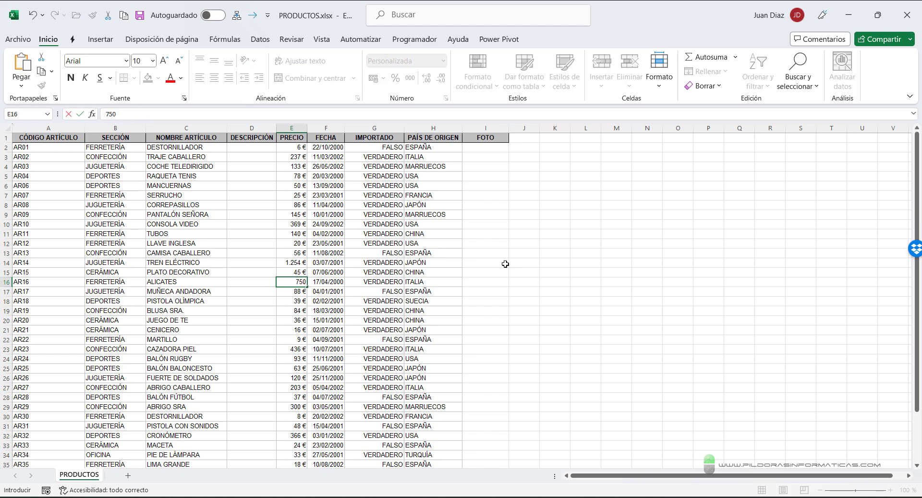
pyautogui.click(287, 318)
pyautogui.click(295, 280)
pyautogui.click(140, 15)
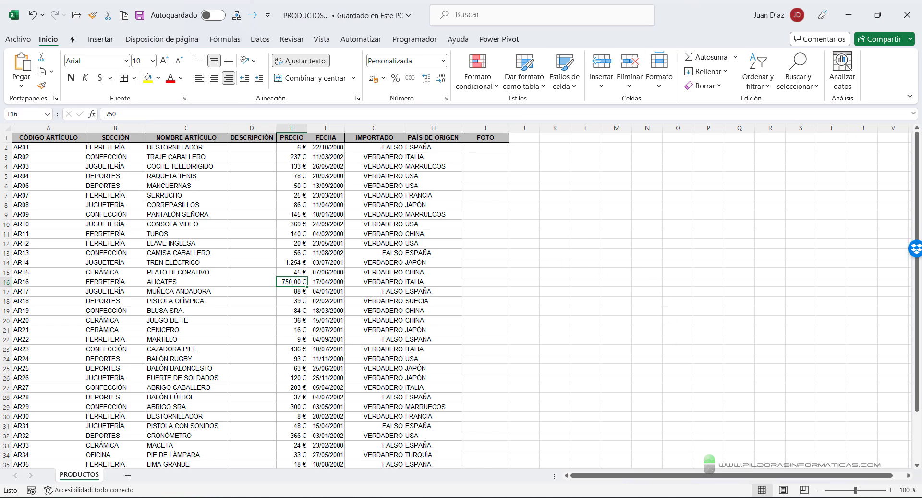
# Step: Switch to Power BI Desktop, refresh the Proyecto 2 data and examine the ALICATES price in the Año 2022 matrix
pyautogui.hotkey('alt', 'Tab')
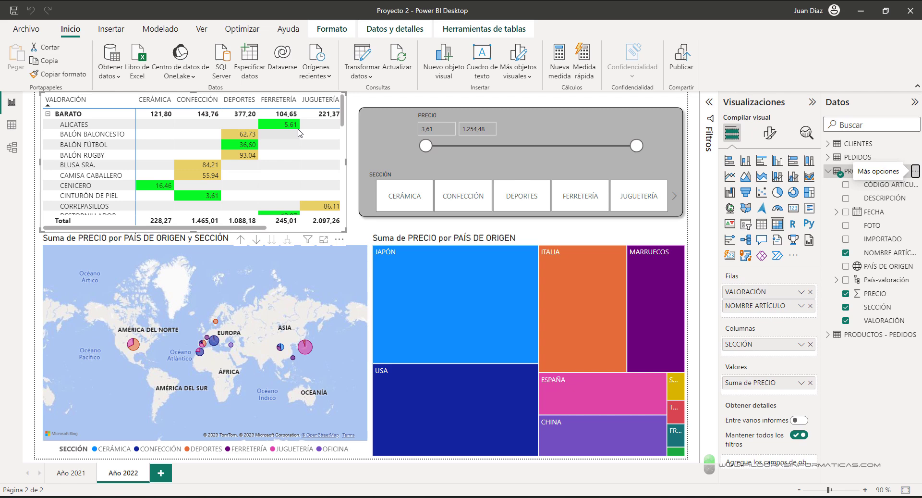
pyautogui.click(398, 57)
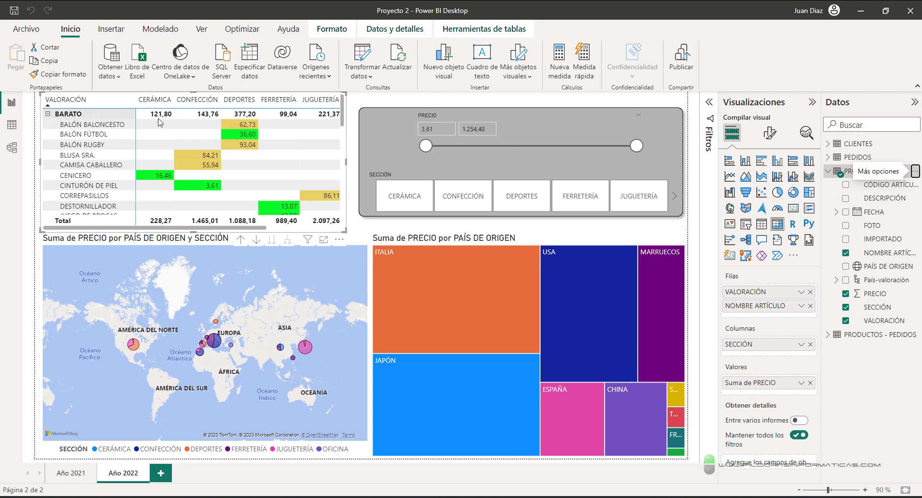
pyautogui.moveTo(343, 113); pyautogui.dragTo(347, 185)
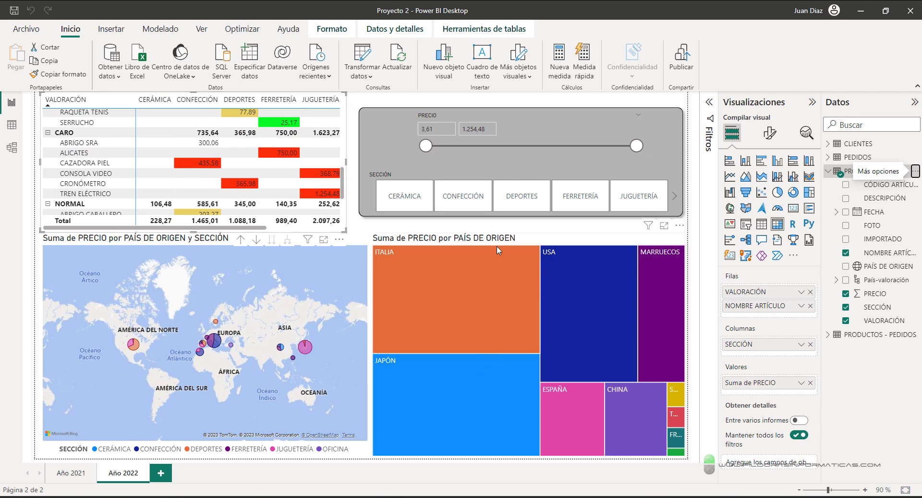
# Step: Switch to the published Proyecto 2 report in the browser and refresh its visuals on the Año 2022 page
pyautogui.moveTo(425, 493)
pyautogui.click(427, 423)
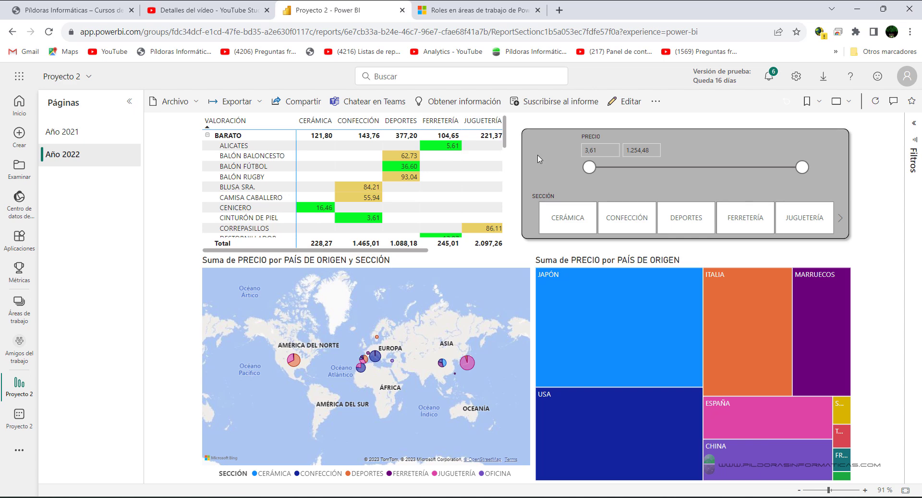
pyautogui.moveTo(879, 117); pyautogui.dragTo(864, 218)
pyautogui.press('Escape')
pyautogui.click(876, 103)
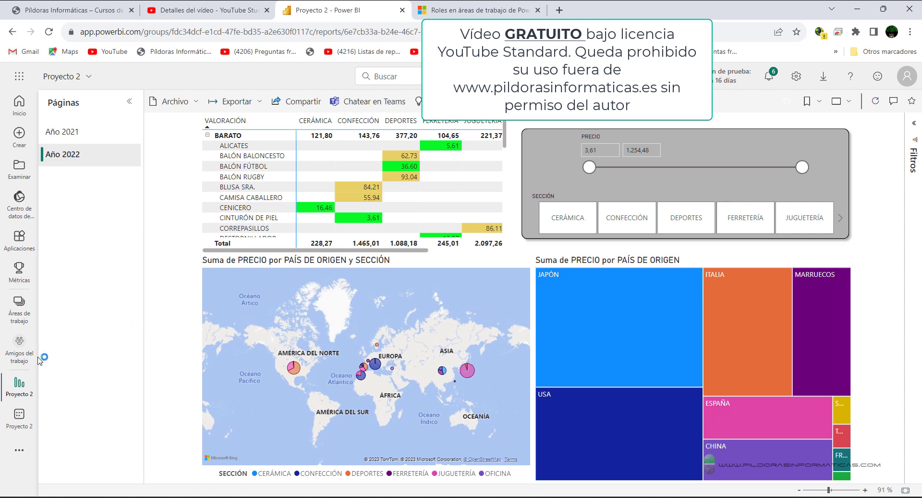
# Step: Return to the Amigos del trabajo workspace and run an immediate refresh of the Proyecto 2 dataset
pyautogui.click(19, 348)
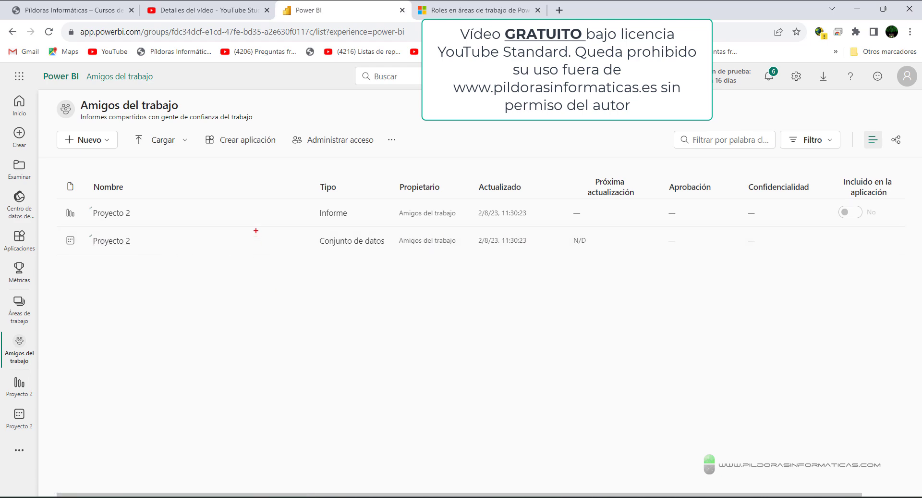
pyautogui.moveTo(241, 225)
pyautogui.mouseDown()
pyautogui.moveTo(267, 257)
pyautogui.moveTo(292, 378)
pyautogui.mouseUp()
pyautogui.moveTo(286, 255); pyautogui.dragTo(348, 376)
pyautogui.press('Escape')
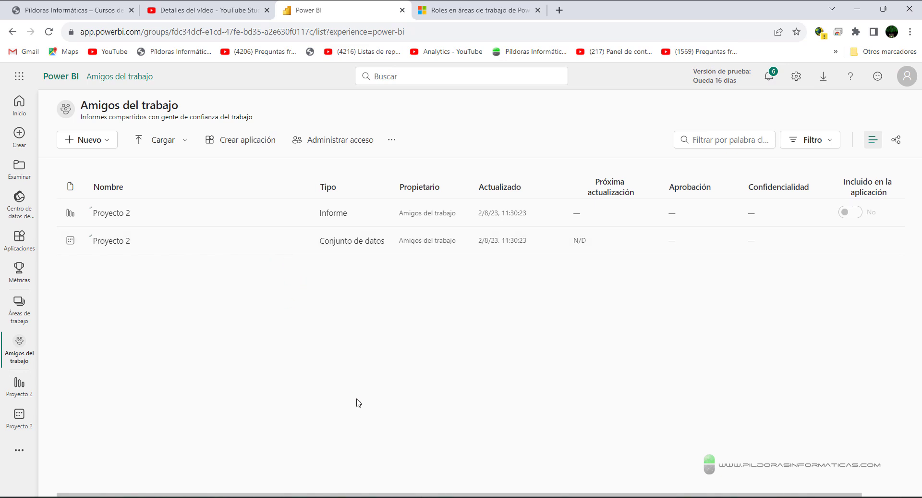
pyautogui.moveTo(260, 254)
pyautogui.click(260, 241)
# Step: Open the Proyecto 2 report, refresh its visuals and examine the ALICATES price under CARO in the Año 2022 matrix
pyautogui.click(114, 215)
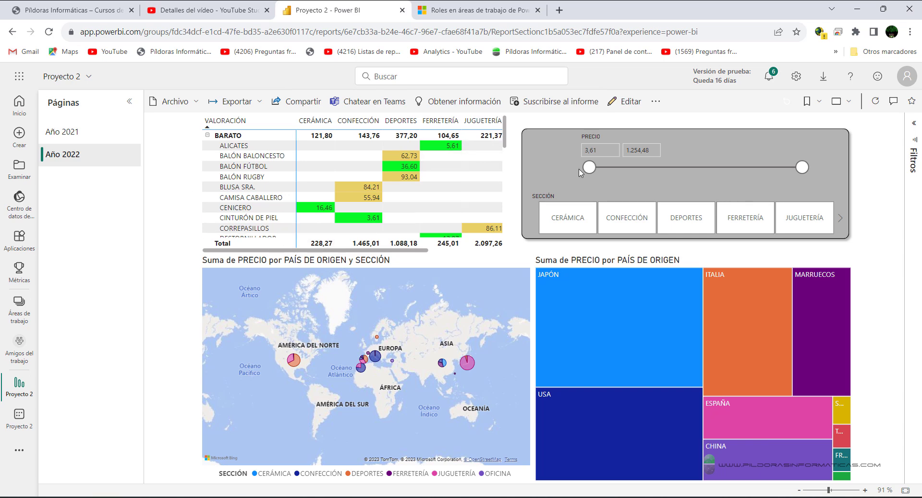
pyautogui.click(876, 102)
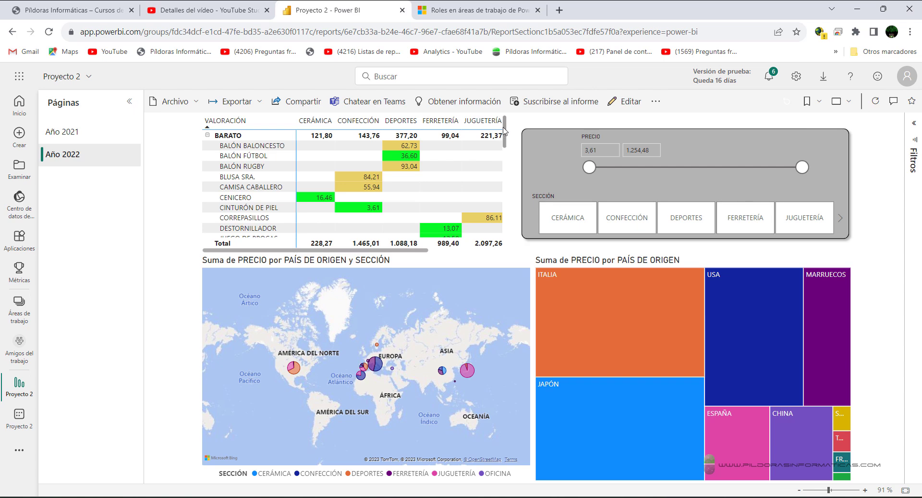
pyautogui.moveTo(504, 129); pyautogui.dragTo(499, 208)
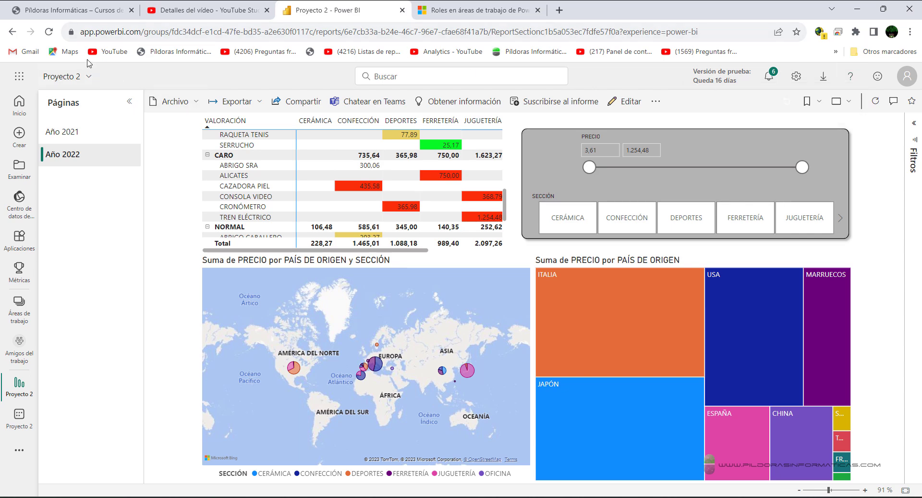
# Step: Go back to the Amigos del trabajo workspace and check the next scheduled refresh of the Proyecto 2 dataset
pyautogui.click(19, 37)
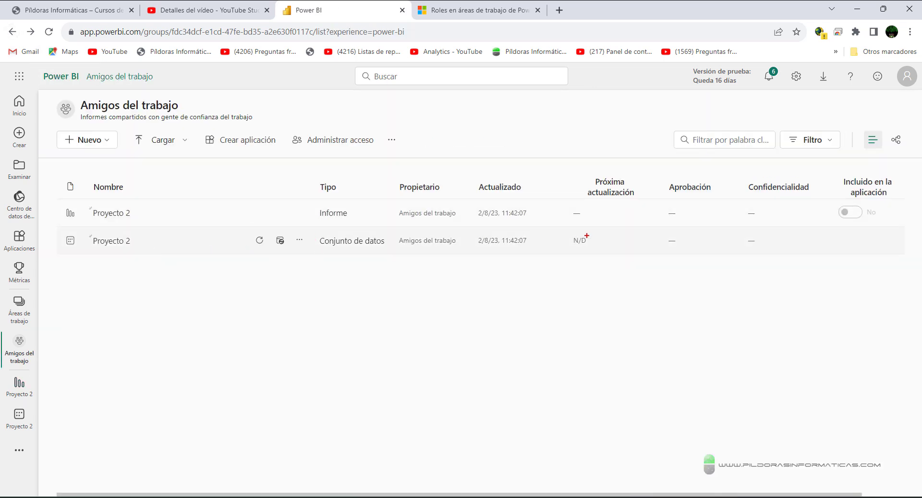
pyautogui.moveTo(591, 241); pyautogui.dragTo(583, 326)
pyautogui.moveTo(594, 245); pyautogui.dragTo(625, 332)
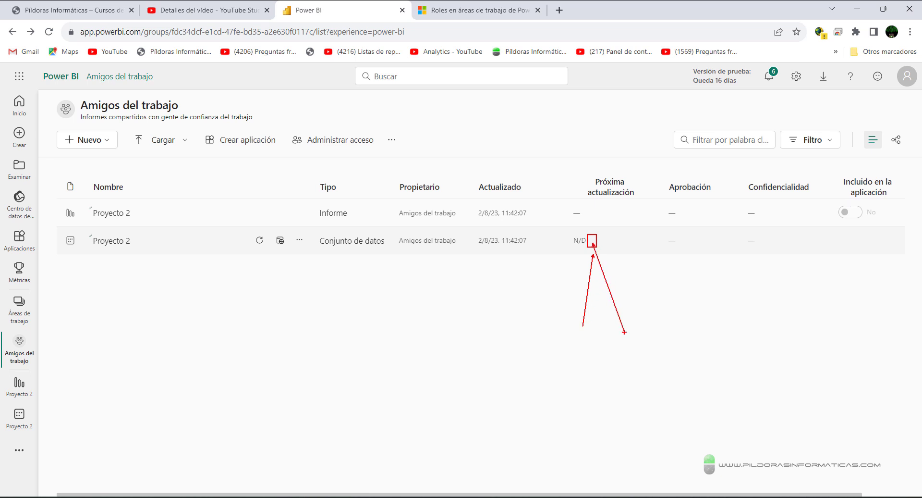
pyautogui.press('Escape')
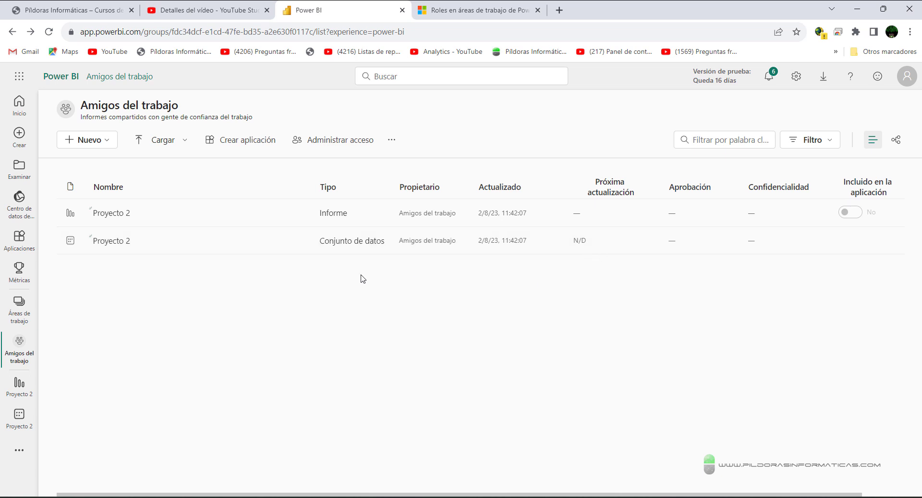
pyautogui.moveTo(192, 271)
pyautogui.mouseDown()
pyautogui.moveTo(340, 360)
pyautogui.moveTo(366, 387)
pyautogui.mouseUp()
pyautogui.moveTo(205, 292); pyautogui.dragTo(261, 292)
pyautogui.moveTo(208, 313); pyautogui.dragTo(249, 314)
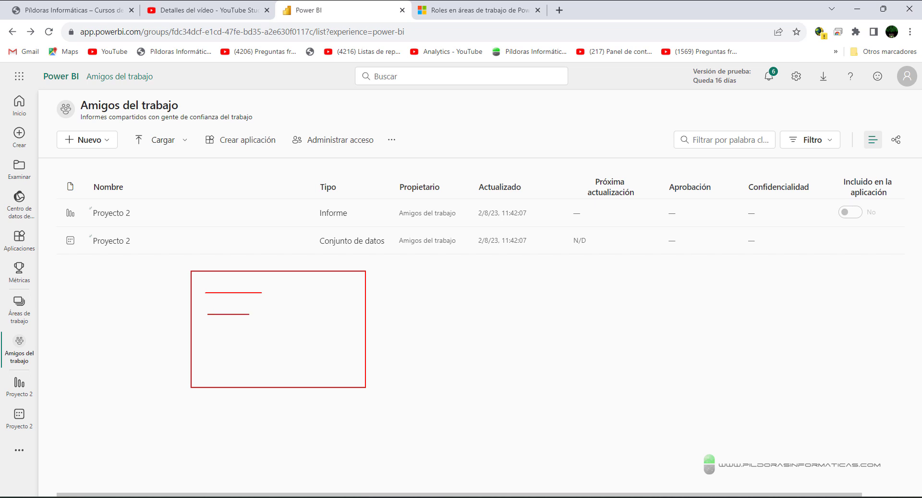
pyautogui.moveTo(209, 340); pyautogui.dragTo(251, 339)
pyautogui.moveTo(201, 346); pyautogui.dragTo(251, 375)
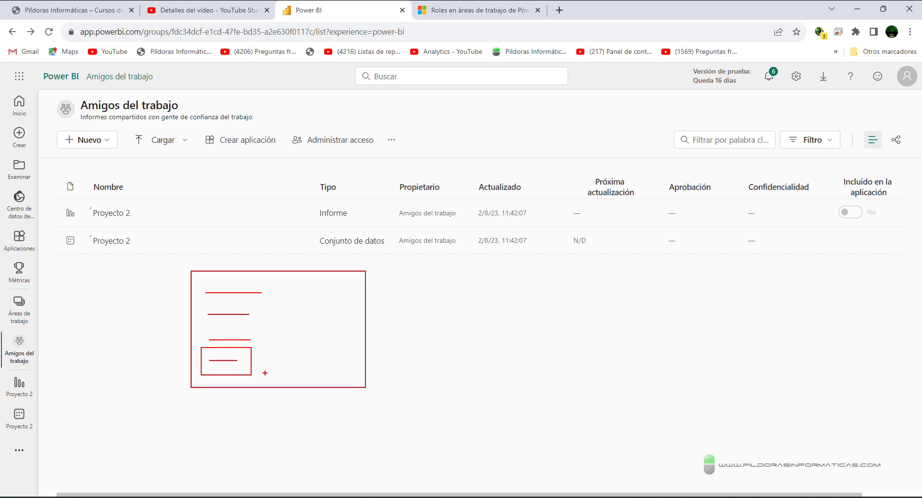
pyautogui.moveTo(255, 359); pyautogui.dragTo(294, 338)
pyautogui.moveTo(255, 370); pyautogui.dragTo(301, 398)
pyautogui.press('Escape')
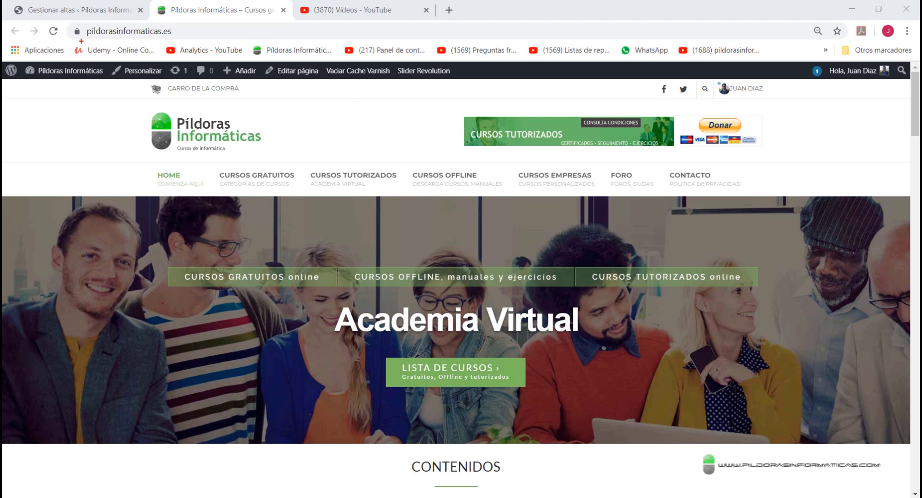
pyautogui.moveTo(212, 157); pyautogui.dragTo(306, 207)
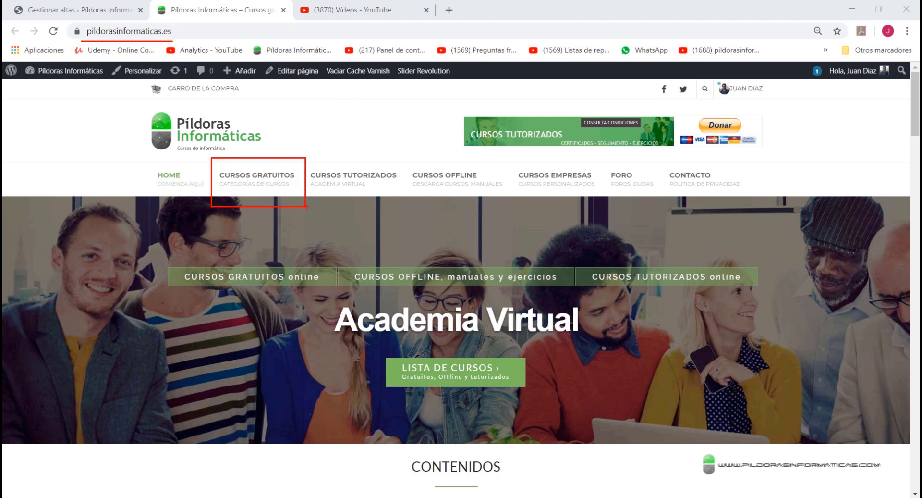
pyautogui.moveTo(263, 175)
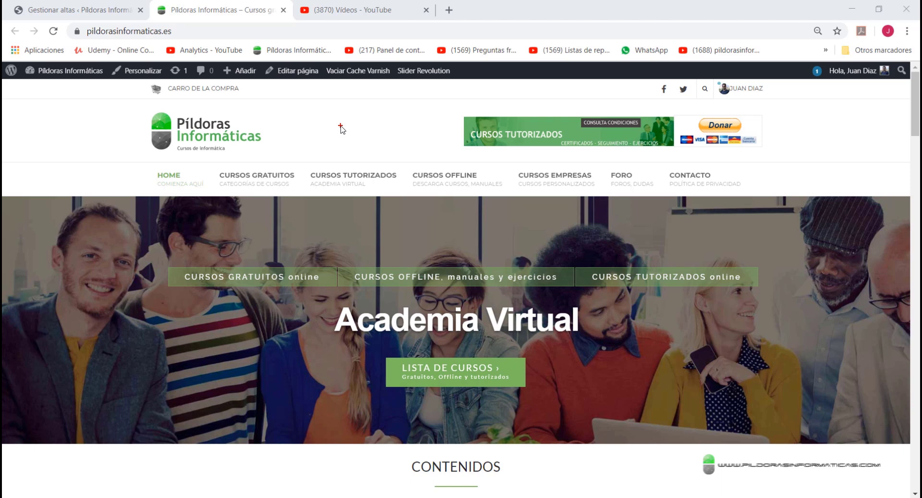
pyautogui.moveTo(404, 159)
pyautogui.mouseDown()
pyautogui.moveTo(477, 193)
pyautogui.moveTo(515, 199)
pyautogui.mouseUp()
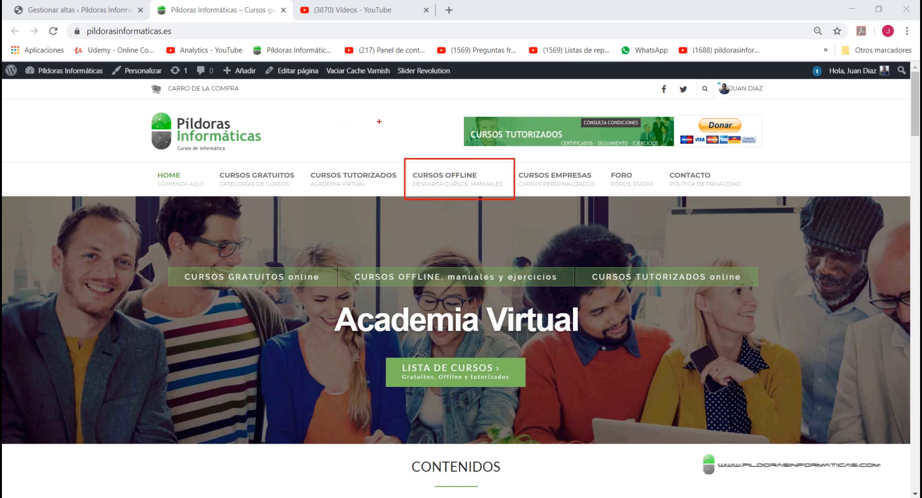
pyautogui.press('Escape')
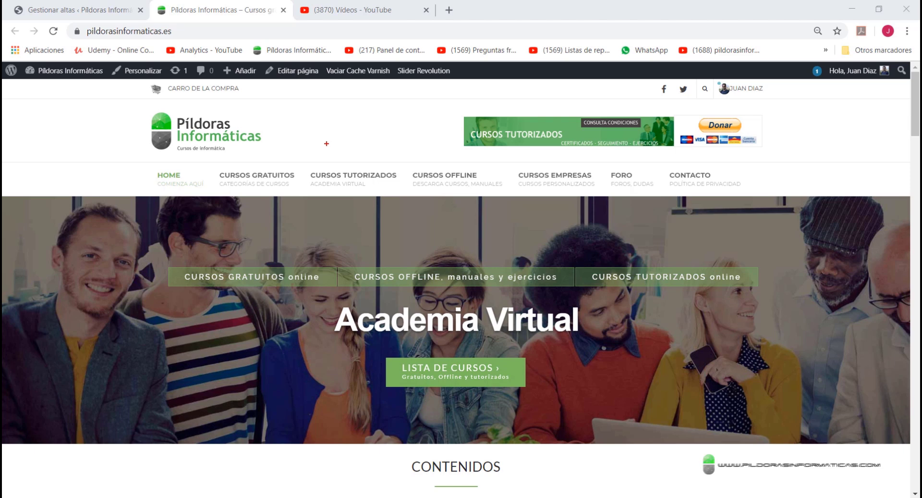
pyautogui.moveTo(302, 154)
pyautogui.mouseDown()
pyautogui.moveTo(383, 185)
pyautogui.moveTo(406, 207)
pyautogui.mouseUp()
pyautogui.moveTo(312, 150); pyautogui.dragTo(291, 120)
pyautogui.moveTo(390, 151); pyautogui.dragTo(405, 121)
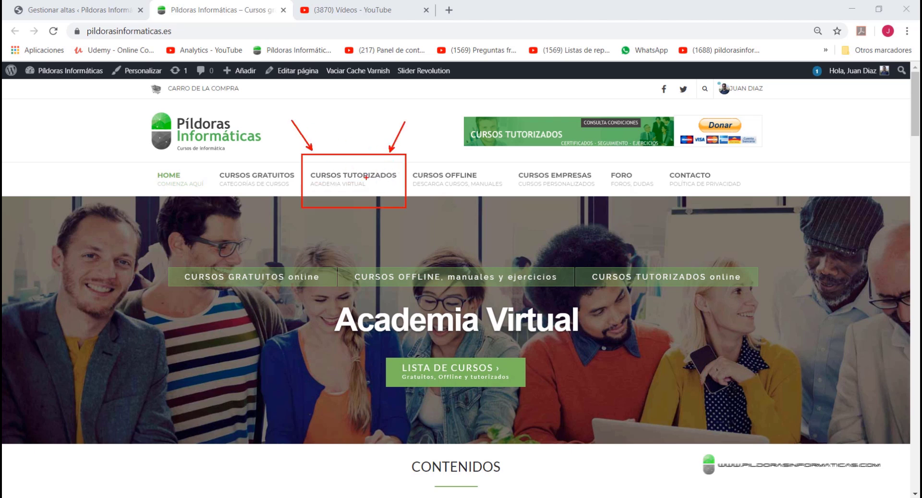
pyautogui.press('Escape')
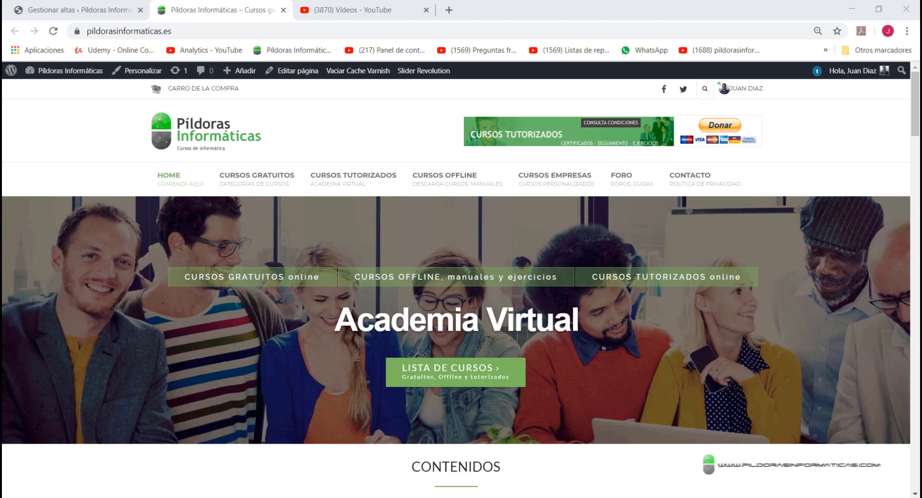